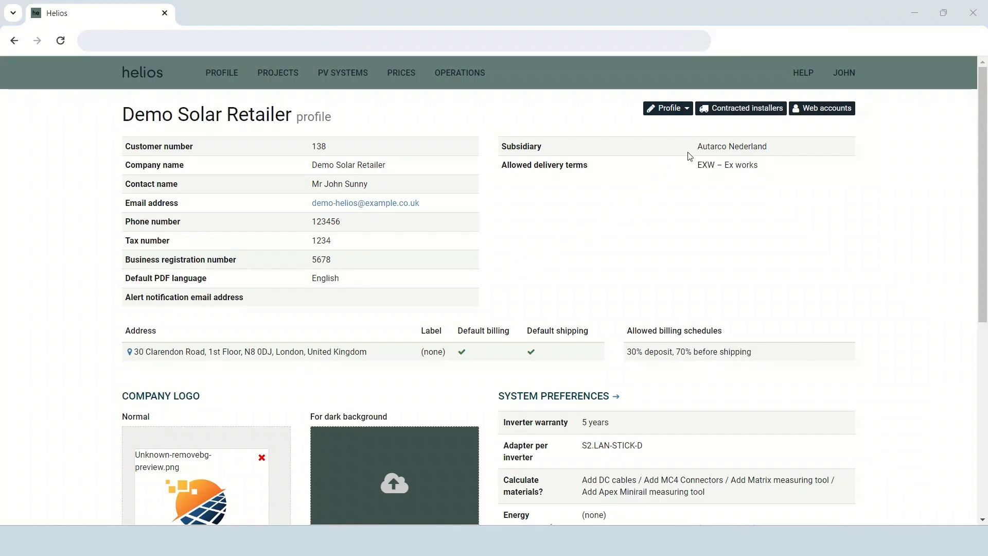
pyautogui.click(687, 108)
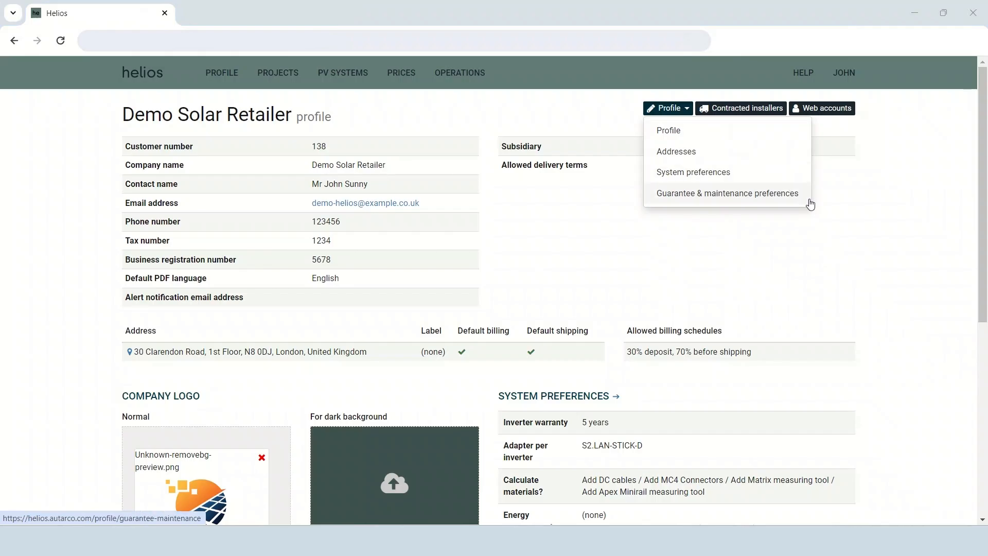
pyautogui.click(801, 235)
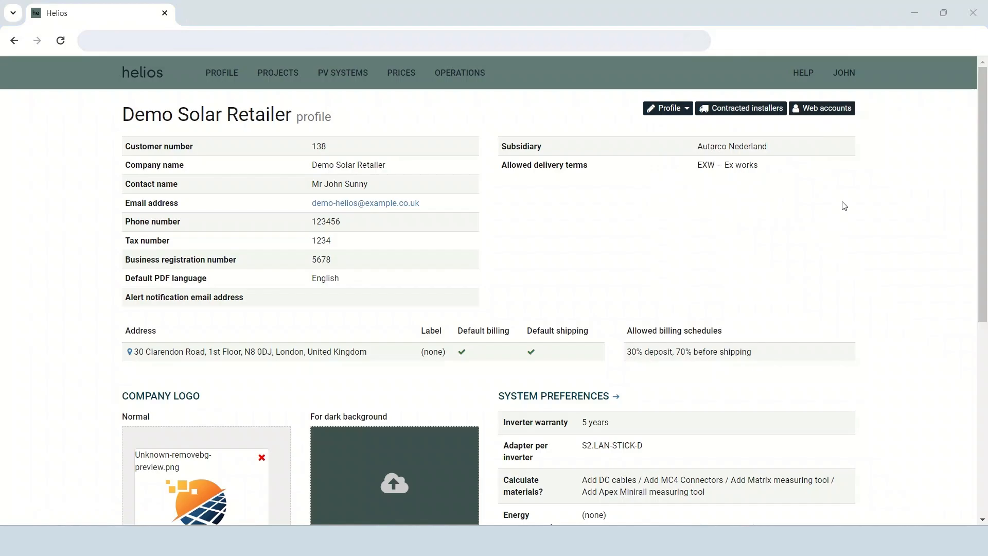
# Open the first web account for editing, examine its permissions, and leave without saving.
pyautogui.click(851, 111)
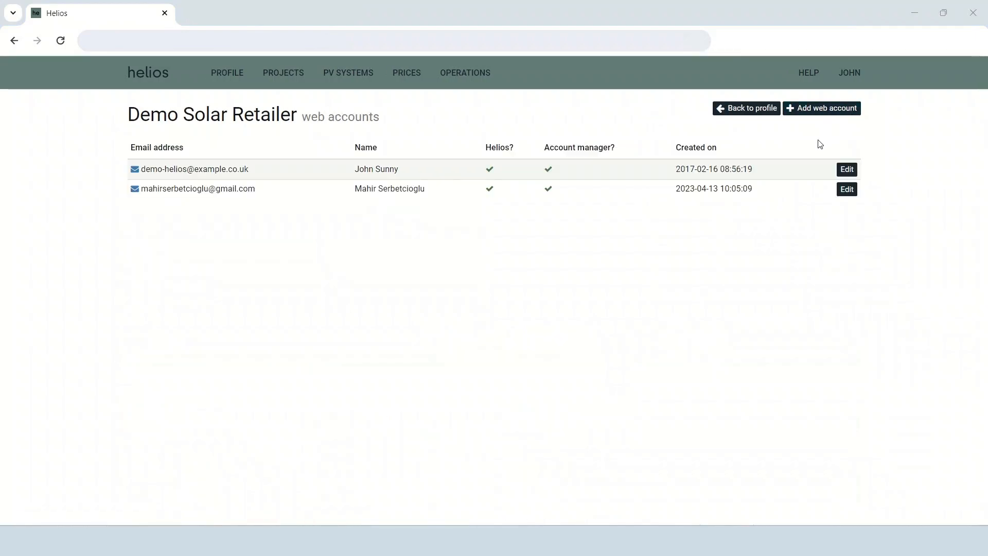
pyautogui.click(847, 169)
pyautogui.click(256, 285)
pyautogui.click(257, 407)
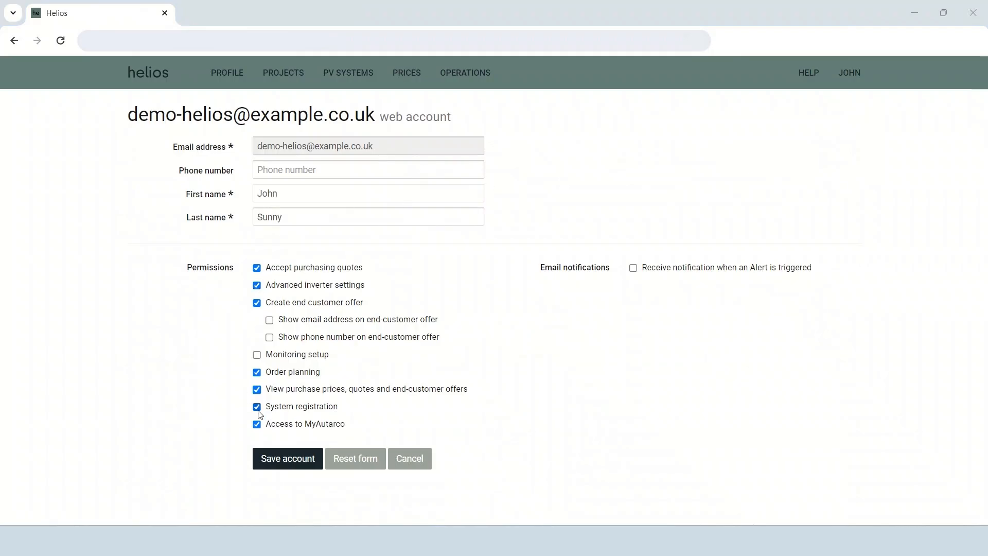
pyautogui.click(406, 459)
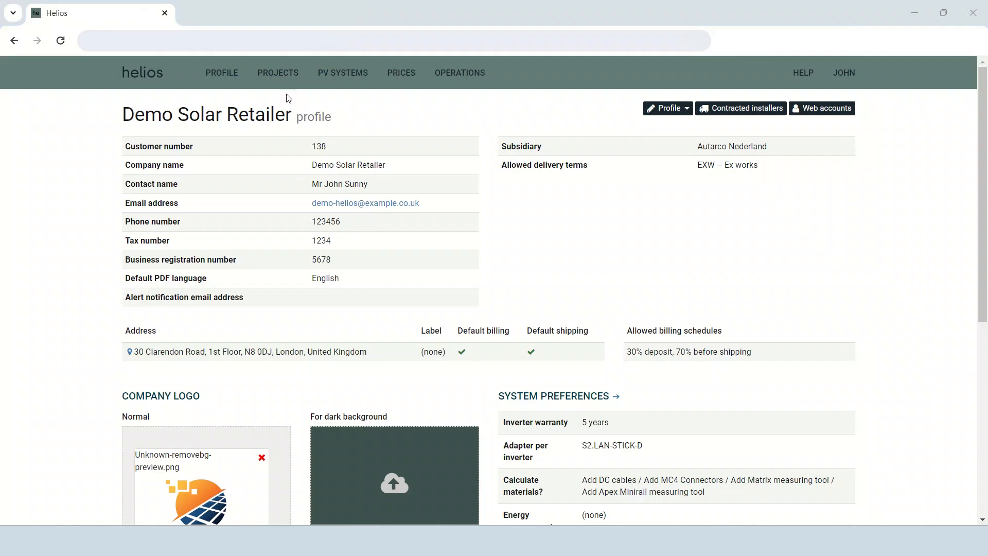
# Create a new project with the reference "demo international" and continue to creating its PV system.
pyautogui.click(279, 83)
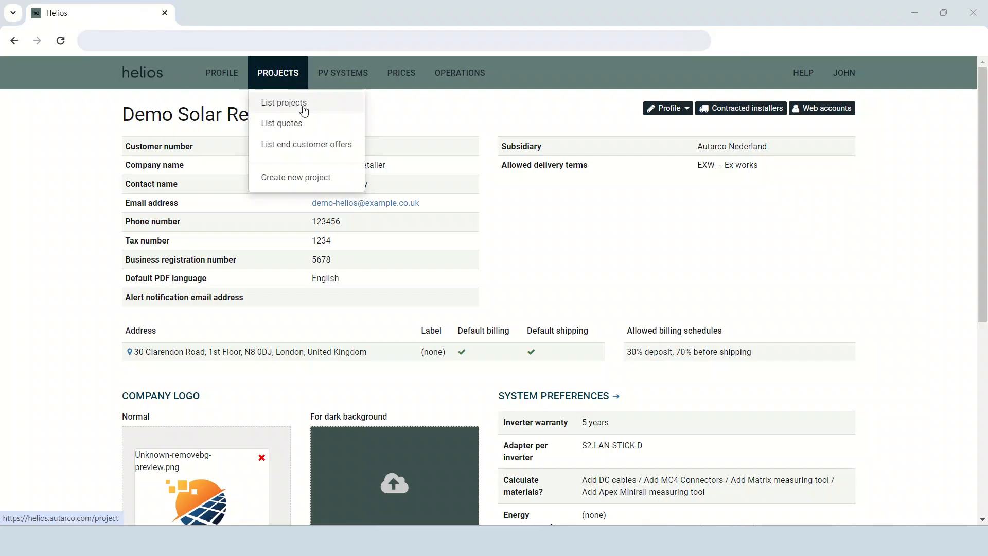
pyautogui.click(342, 179)
pyautogui.click(323, 143)
pyautogui.write('demo international')
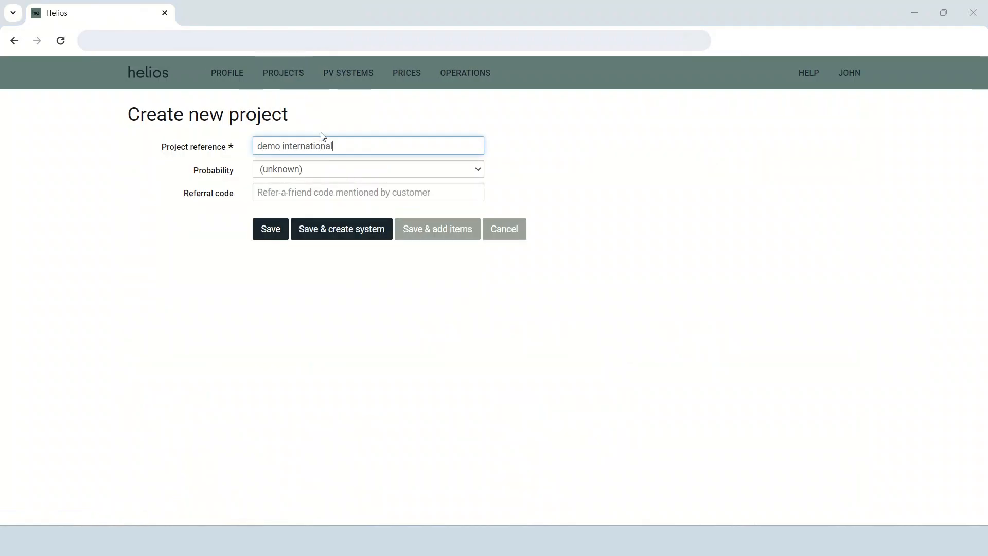
pyautogui.click(345, 230)
# Set the city of the PV system's install address to London.
pyautogui.click(632, 272)
pyautogui.write('London')
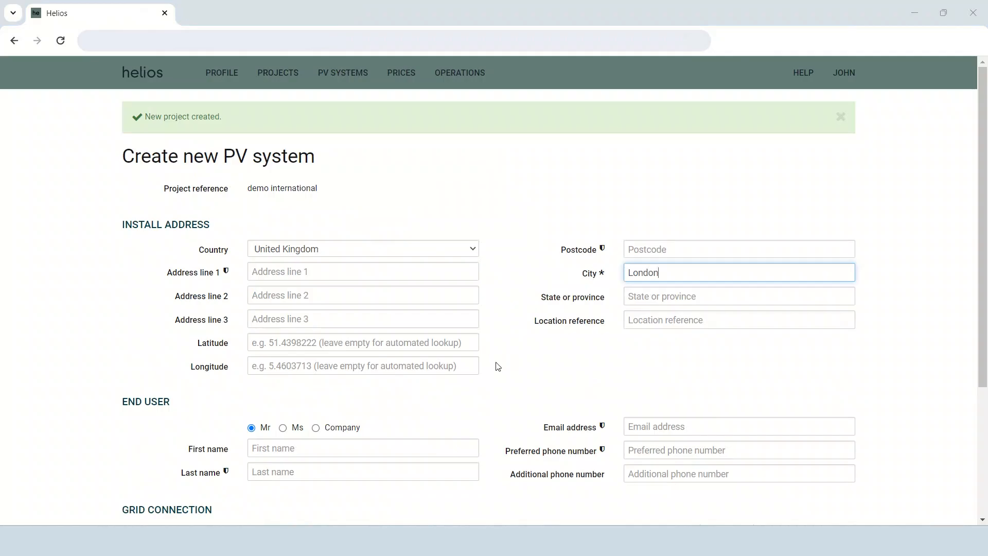
pyautogui.click(254, 270)
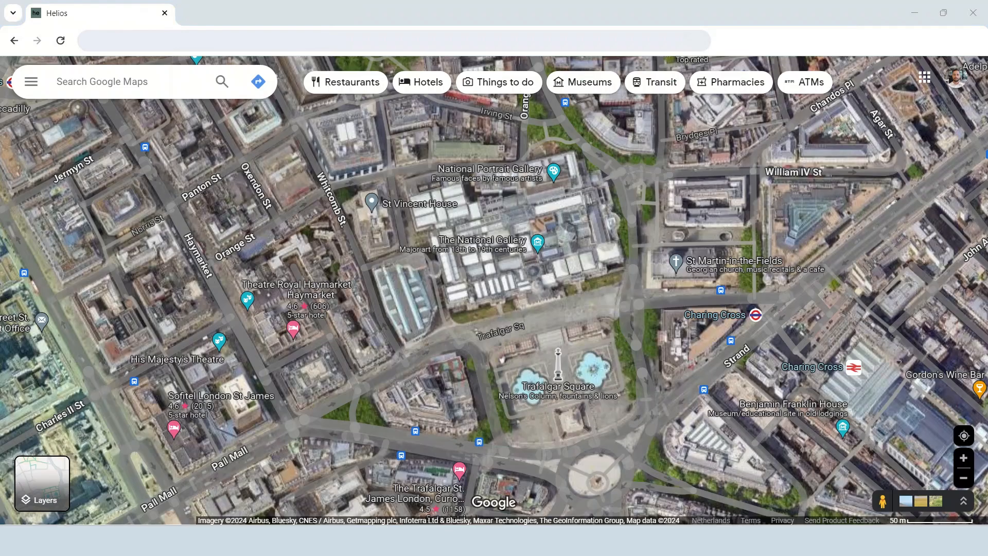
# Copy the National Gallery's coordinates from Google Maps and enter latitude 51.509159965598265 and longitude -0.12821852871569855 in the install address.
pyautogui.rightClick(547, 225)
pyautogui.click(566, 237)
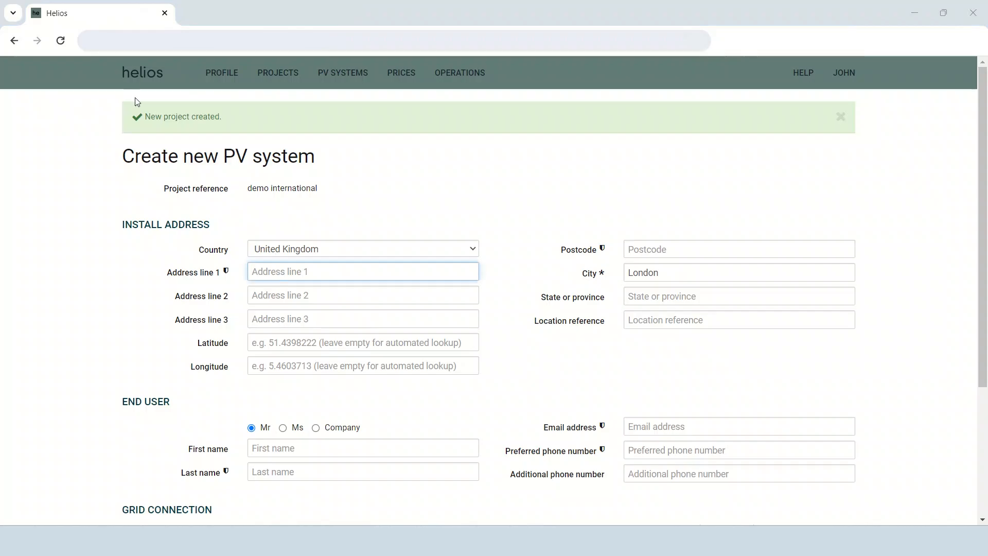
pyautogui.click(288, 342)
pyautogui.hotkey('ctrl', 'v')
pyautogui.moveTo(346, 343); pyautogui.dragTo(452, 342)
pyautogui.hotkey('ctrl', 'x')
pyautogui.click(322, 365)
pyautogui.hotkey('ctrl', 'v')
pyautogui.click(361, 347)
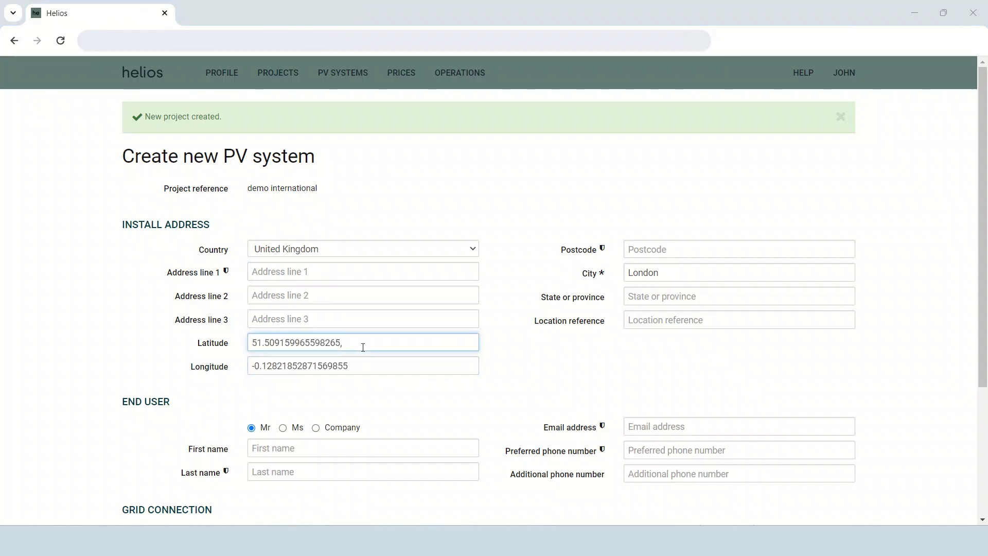
pyautogui.click(310, 271)
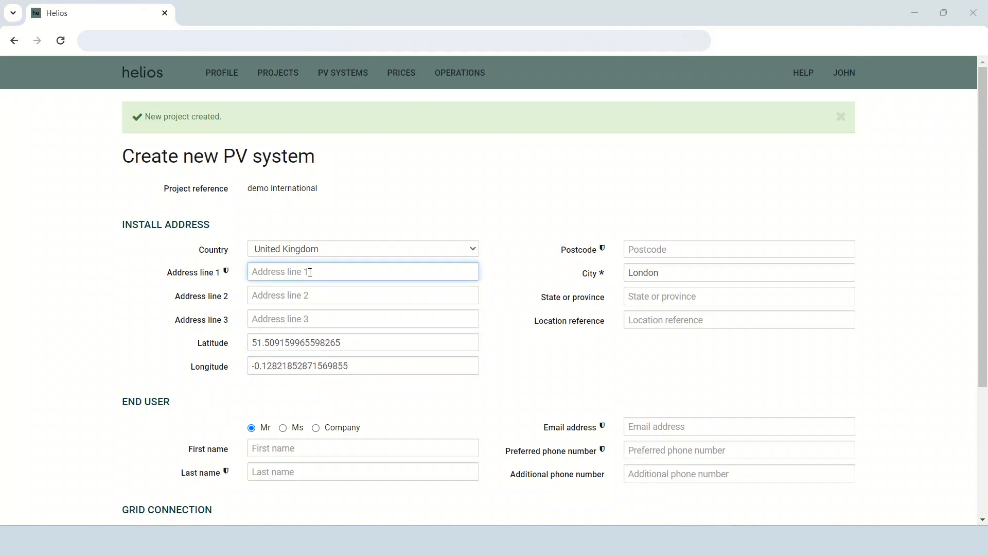
# Enter the end user's last name and e-mail address.
pyautogui.click(338, 470)
pyautogui.write('Sunny')
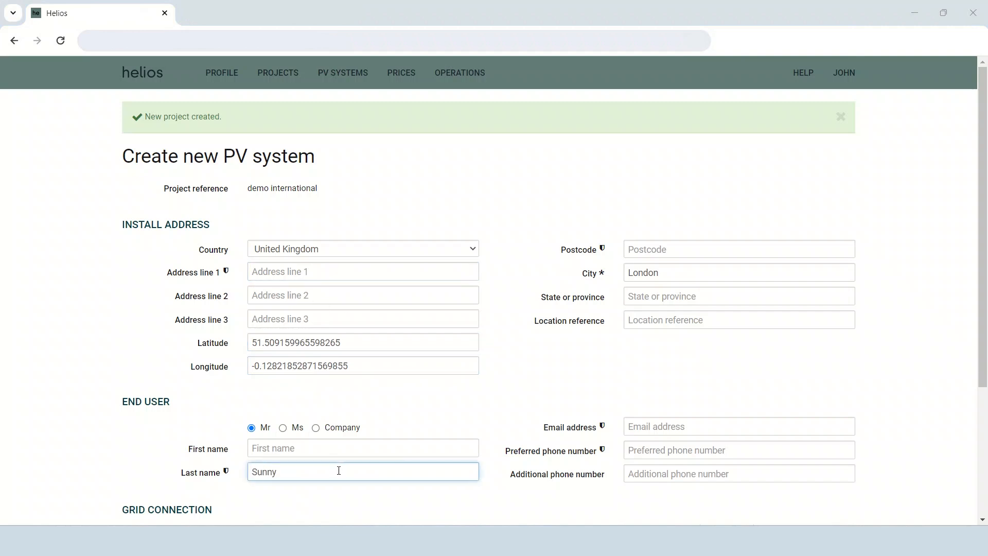
pyautogui.click(722, 428)
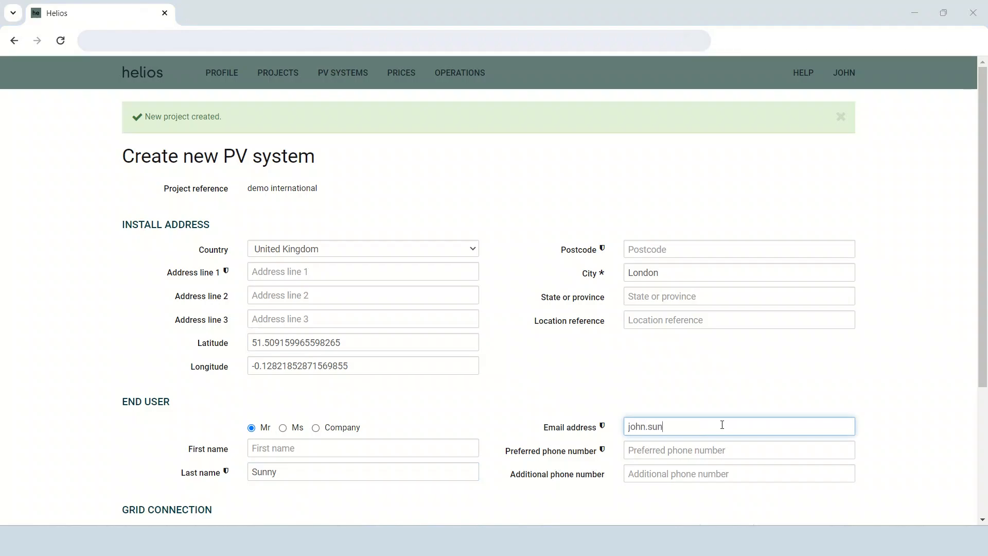
# Try dynamic power export limiting without PELD data for the consumption calculation in the energy management settings.
pyautogui.scroll(-4, 493, 417)
pyautogui.click(231, 406)
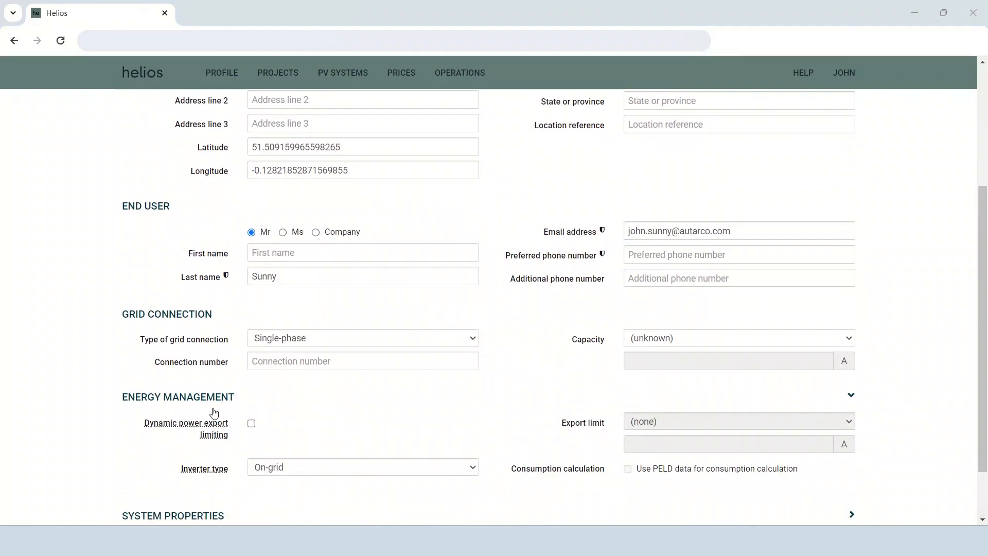
pyautogui.click(251, 367)
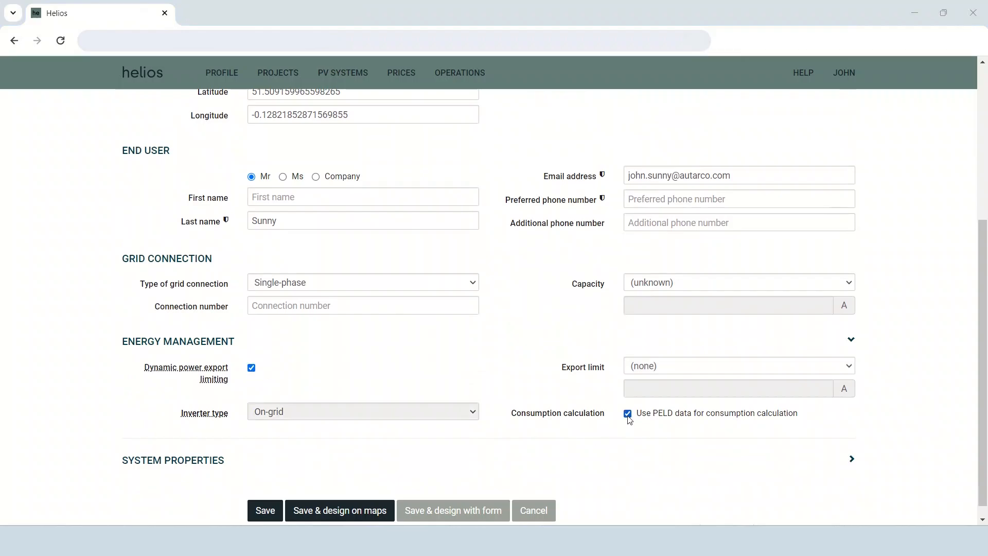
pyautogui.click(628, 413)
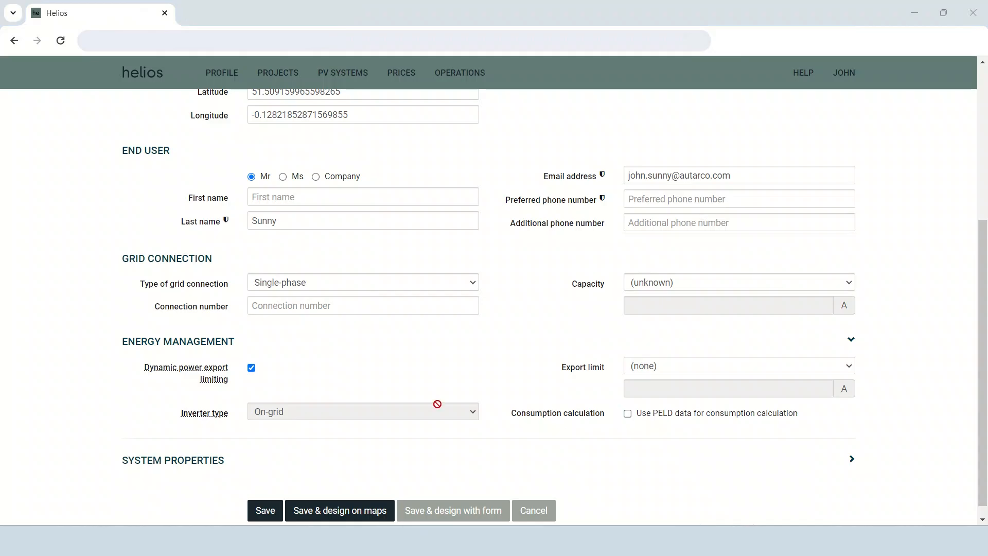
pyautogui.click(252, 367)
# Choose the On-grid inverter type and set the grid connection type to Three-phase.
pyautogui.click(285, 411)
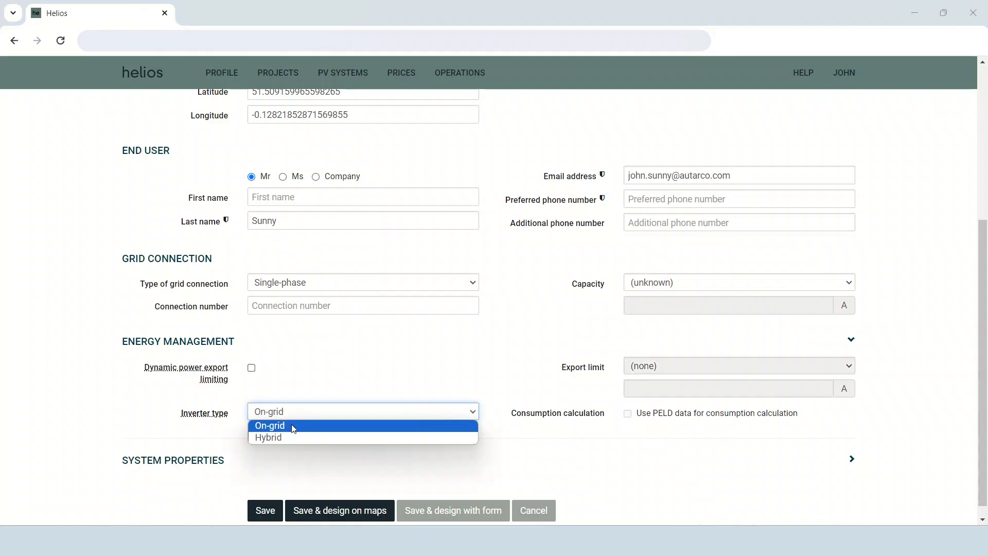
pyautogui.click(288, 426)
pyautogui.click(318, 286)
pyautogui.click(281, 307)
# Check the system properties, then save the PV system and continue to designing it on maps.
pyautogui.scroll(-1, 254, 350)
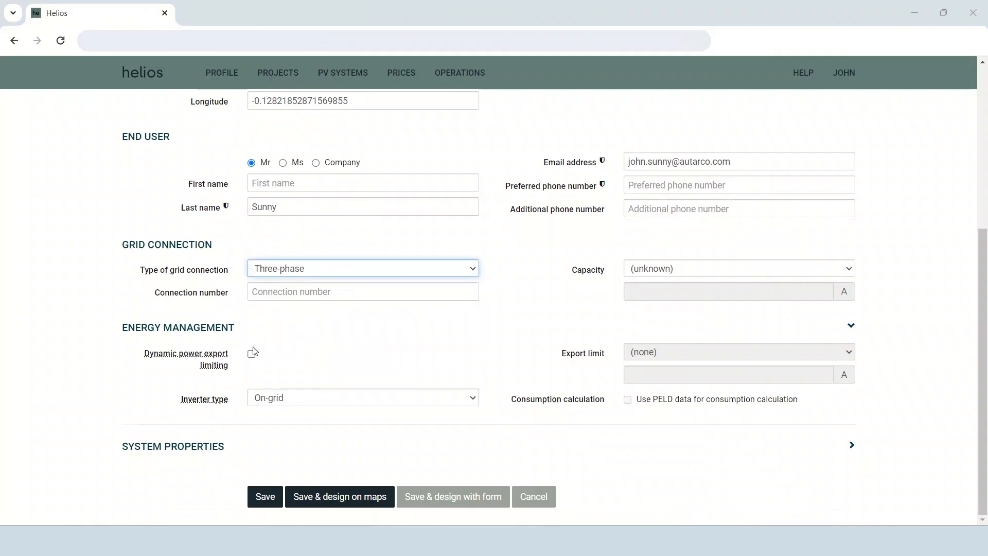
pyautogui.click(199, 449)
pyautogui.scroll(-3, 199, 448)
pyautogui.click(251, 450)
pyautogui.click(251, 450)
pyautogui.click(309, 497)
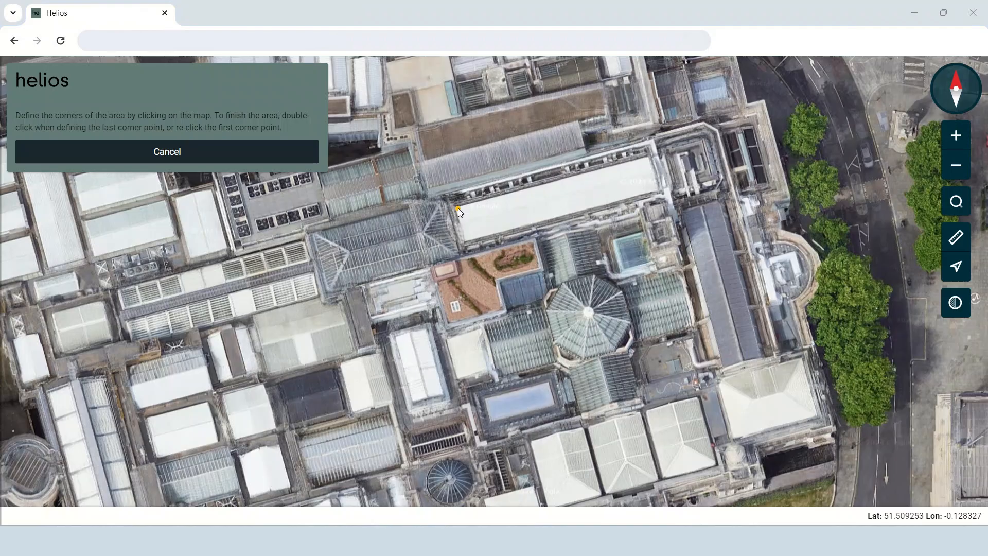
# Outline a rectangular installation area of about 36 by 6 m on the long white roof and fine-tune the two corners of its western edge.
pyautogui.click(647, 157)
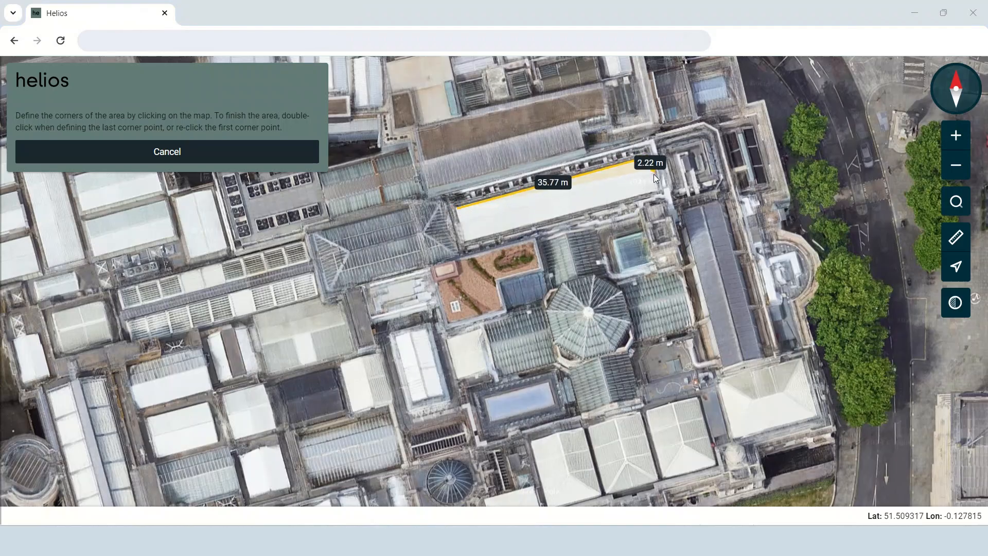
pyautogui.click(659, 190)
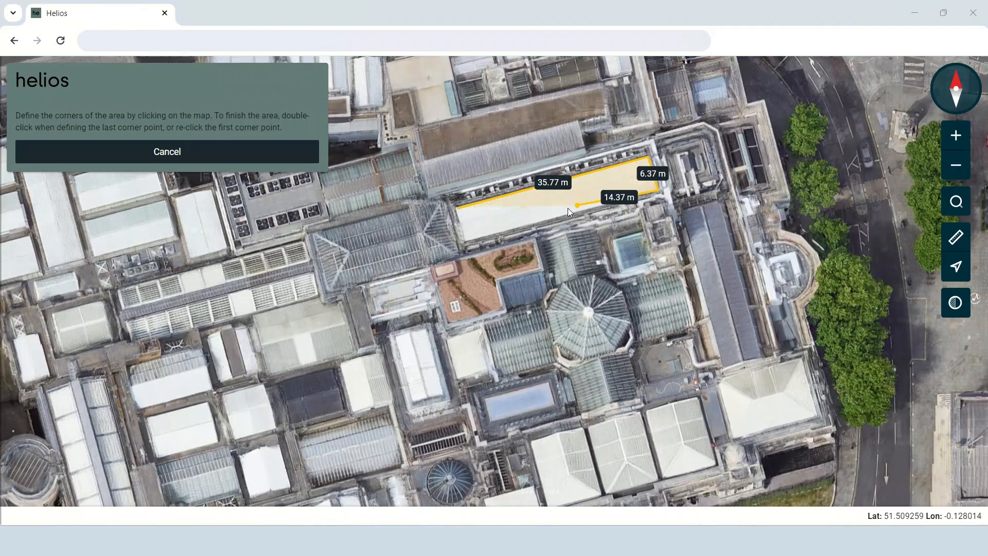
pyautogui.doubleClick(468, 240)
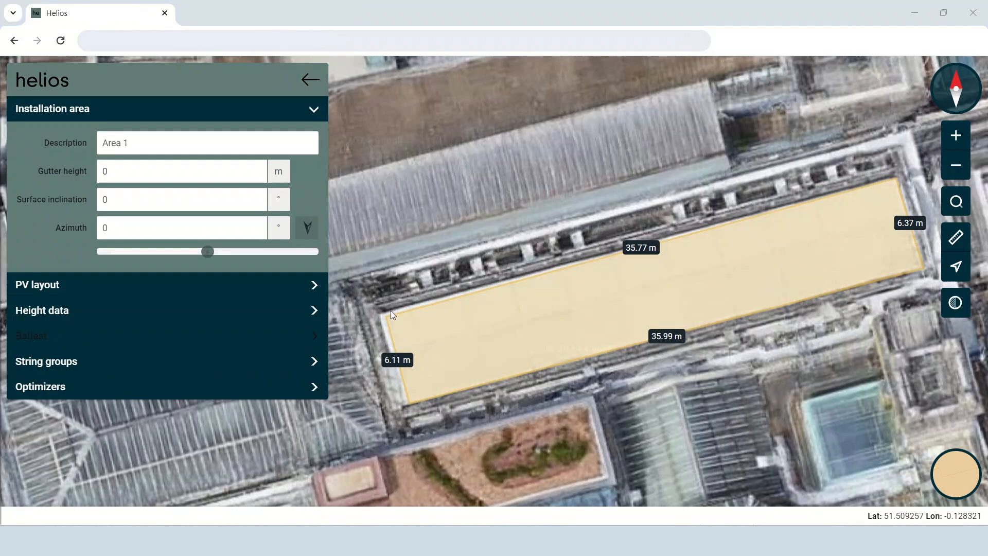
pyautogui.moveTo(384, 315); pyautogui.dragTo(382, 313)
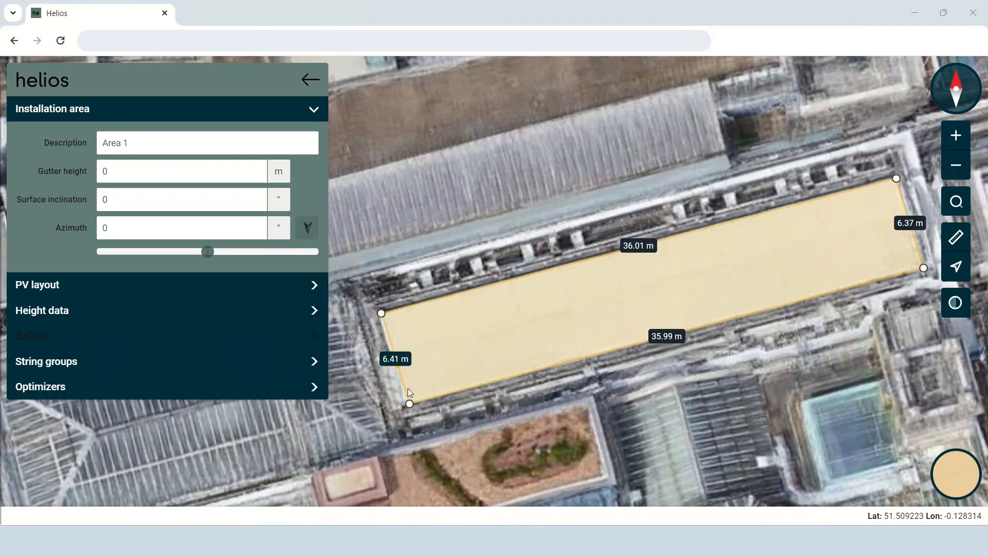
pyautogui.moveTo(409, 403); pyautogui.dragTo(404, 401)
# Set the installation area's gutter height to 10 m.
pyautogui.click(181, 174)
pyautogui.click(175, 201)
pyautogui.click(171, 226)
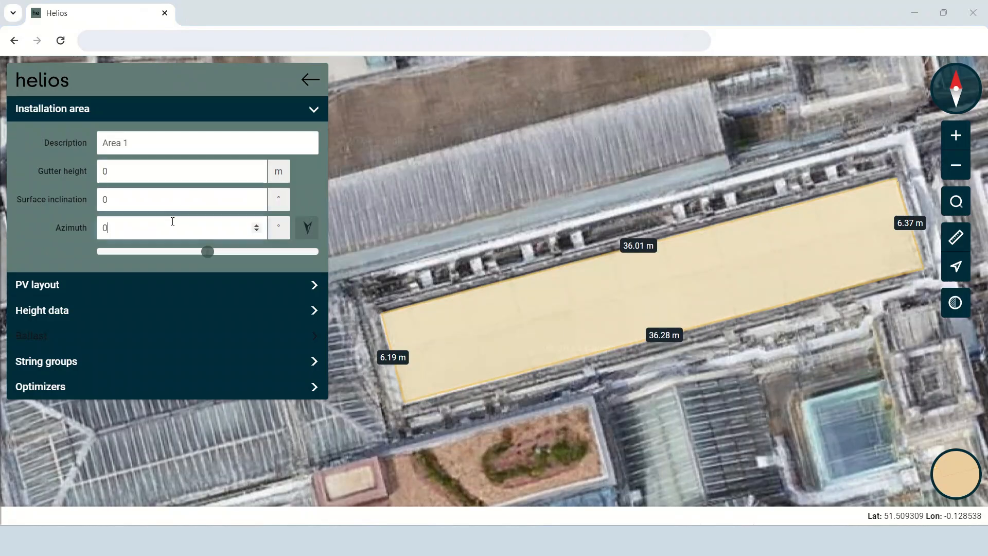
pyautogui.moveTo(172, 173); pyautogui.dragTo(98, 172)
# Try rotating the installation area's azimuth and reset it to 0°.
pyautogui.click(119, 231)
pyautogui.moveTo(207, 252)
pyautogui.mouseDown()
pyautogui.moveTo(157, 260)
pyautogui.moveTo(270, 258)
pyautogui.moveTo(211, 262)
pyautogui.mouseUp()
pyautogui.moveTo(148, 227); pyautogui.dragTo(88, 228)
pyautogui.write('0')
pyautogui.click(442, 297)
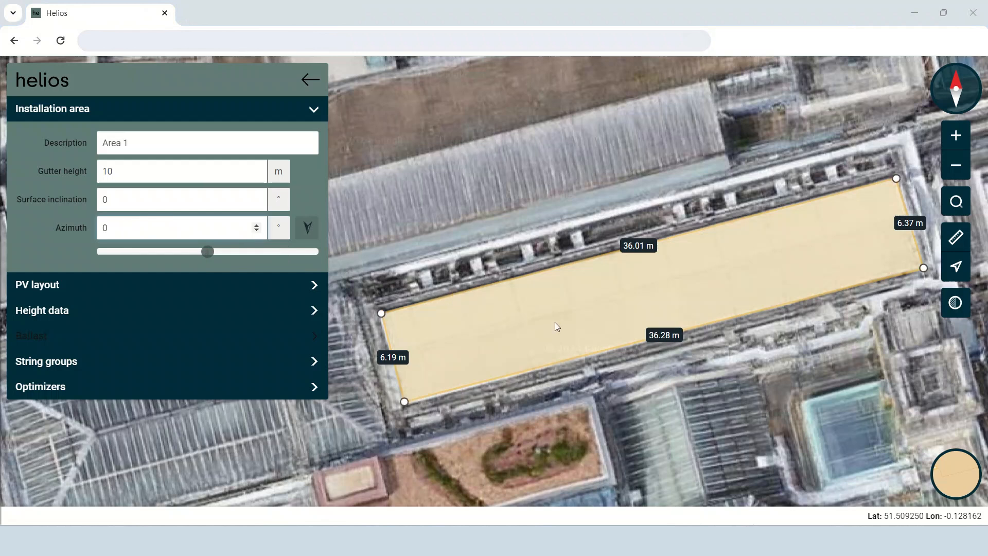
# Align the installation area's azimuth to face its long southern edge at -14°.
pyautogui.click(663, 344)
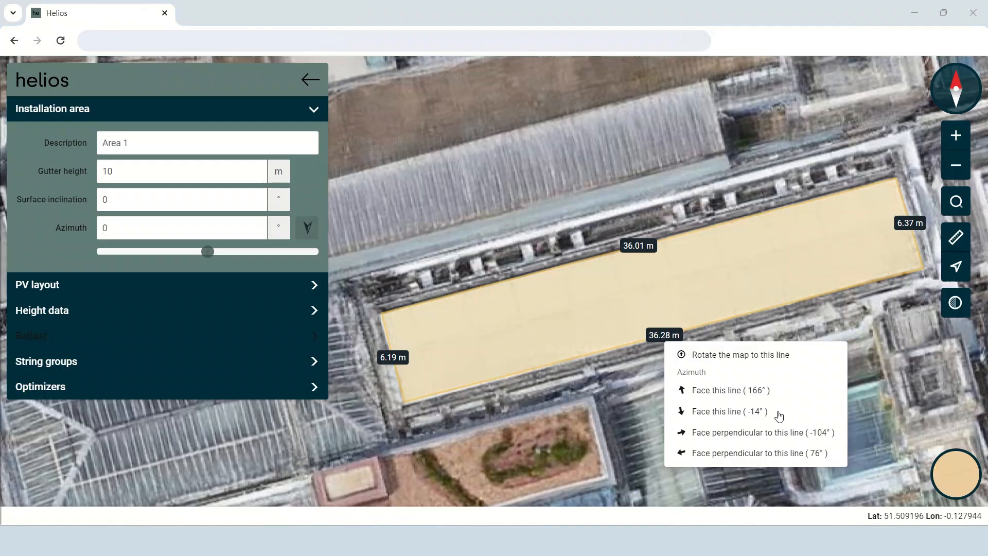
pyautogui.click(731, 411)
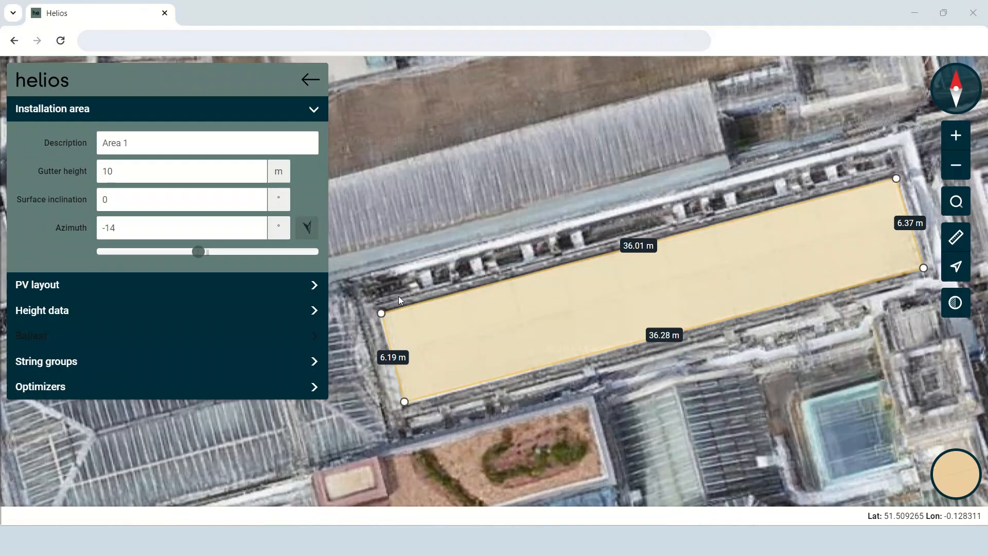
# Set the PV layout's module type to S1.TBJ420B 420Wp and its mounting type to M3.MBU-1700M Matrix universal base unit.
pyautogui.click(273, 290)
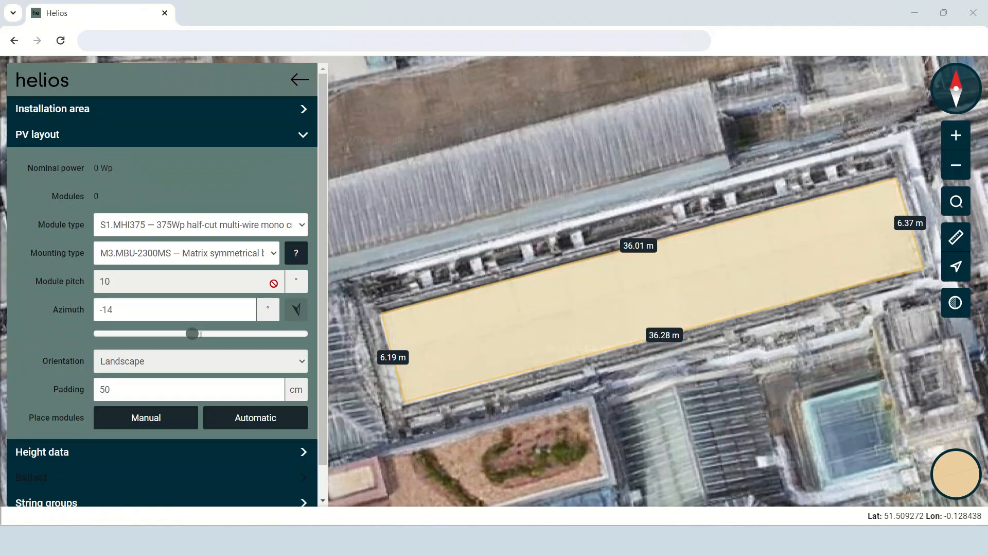
pyautogui.click(268, 226)
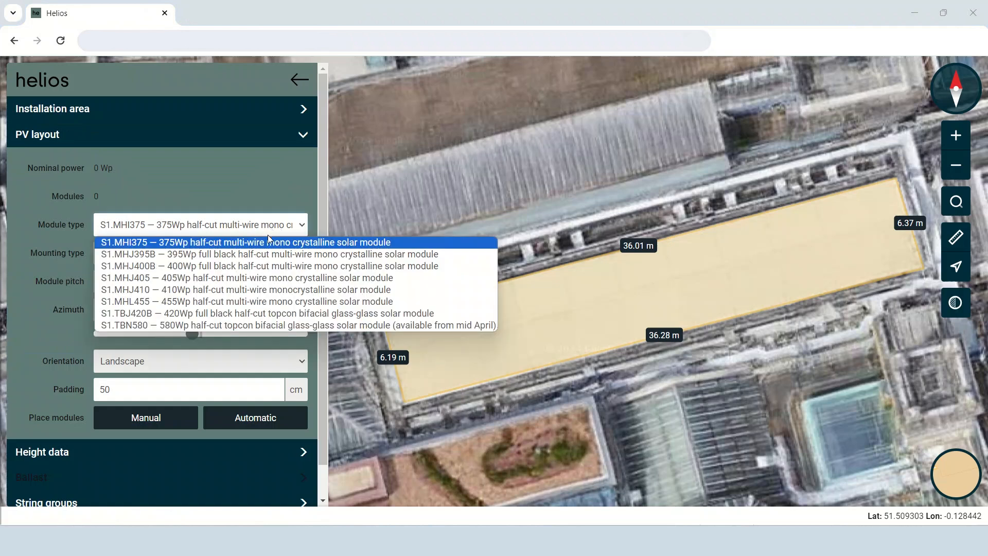
pyautogui.click(260, 312)
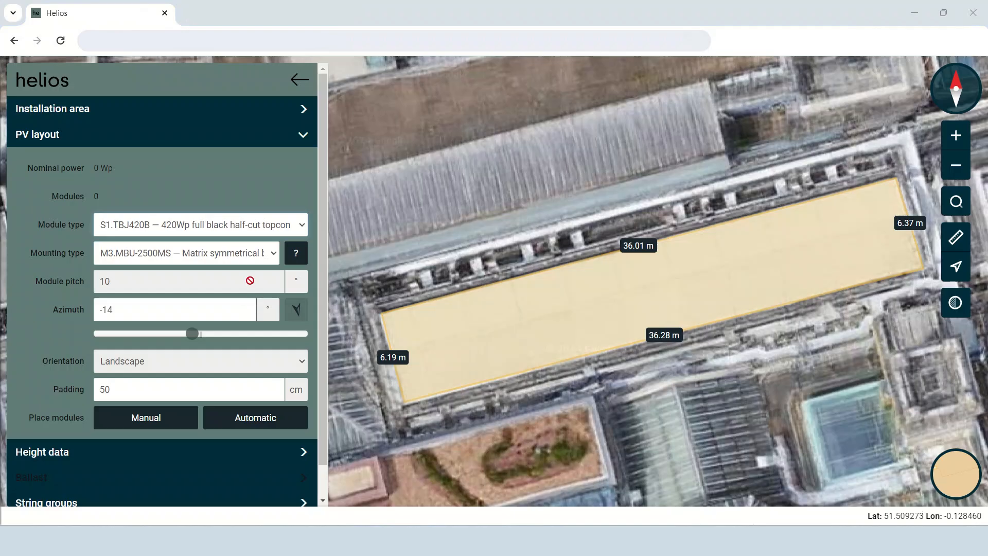
pyautogui.click(248, 256)
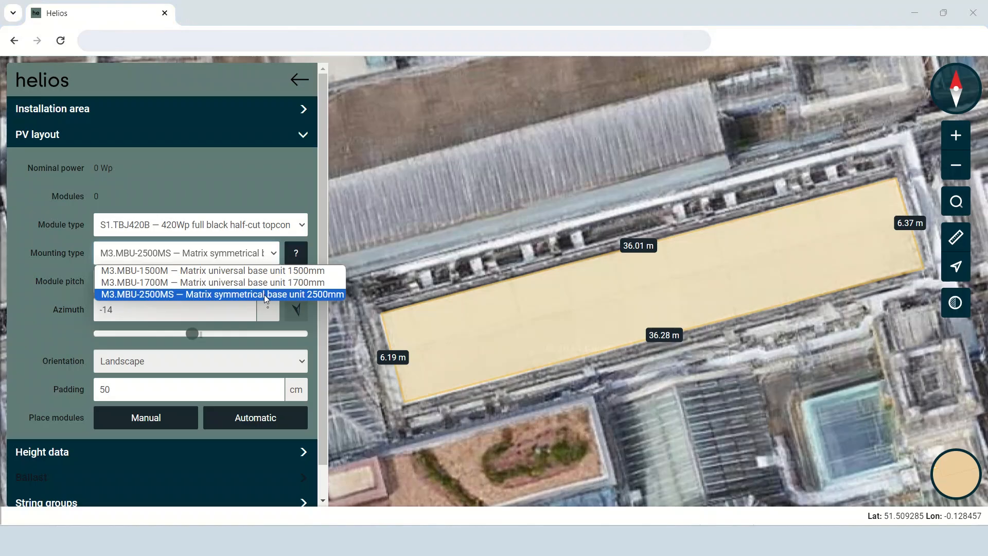
pyautogui.click(255, 283)
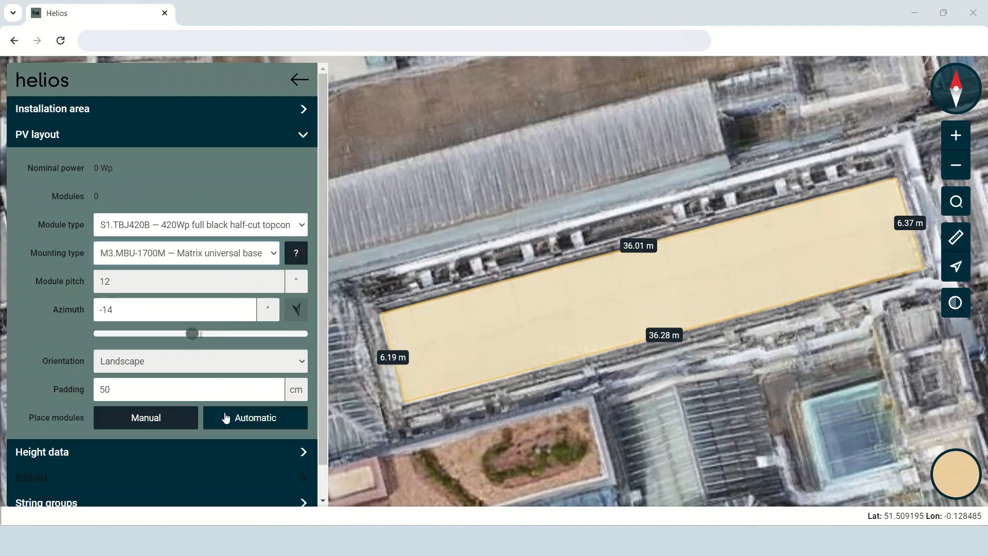
# Manually place 2 rows of 14 modules along the middle of the installation area.
pyautogui.click(167, 416)
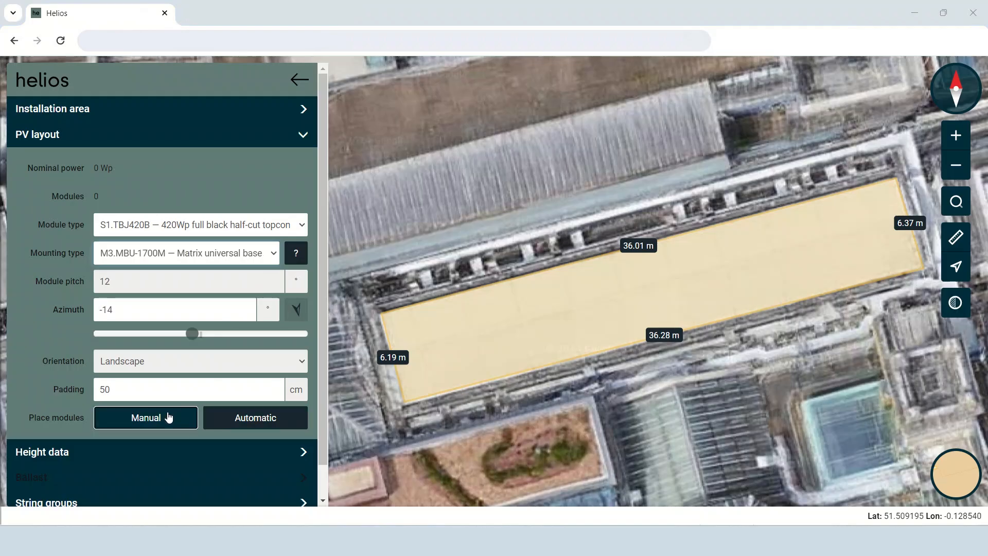
pyautogui.moveTo(450, 319); pyautogui.dragTo(455, 331)
pyautogui.moveTo(468, 355); pyautogui.dragTo(797, 272)
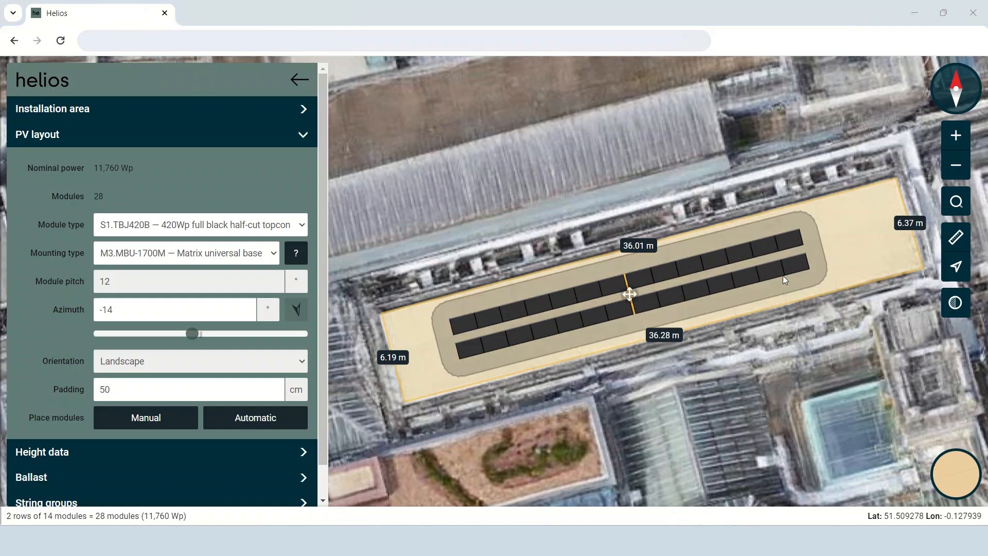
# Manually extend the array's eastern end by 2 rows of 3 modules and centre the whole array lengthwise in the installation area.
pyautogui.click(178, 420)
pyautogui.moveTo(814, 227); pyautogui.dragTo(888, 241)
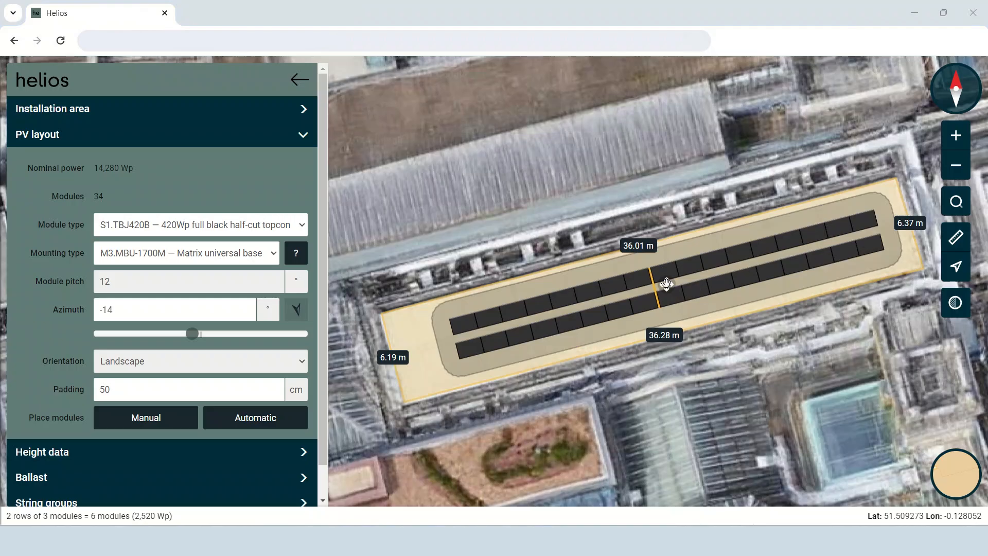
pyautogui.moveTo(666, 284); pyautogui.dragTo(655, 288)
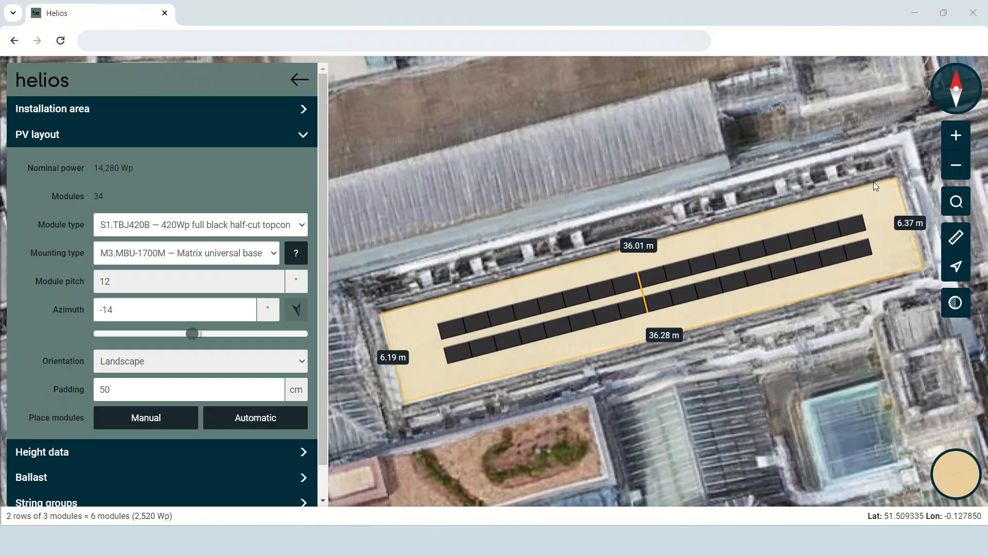
pyautogui.moveTo(873, 182); pyautogui.dragTo(745, 313)
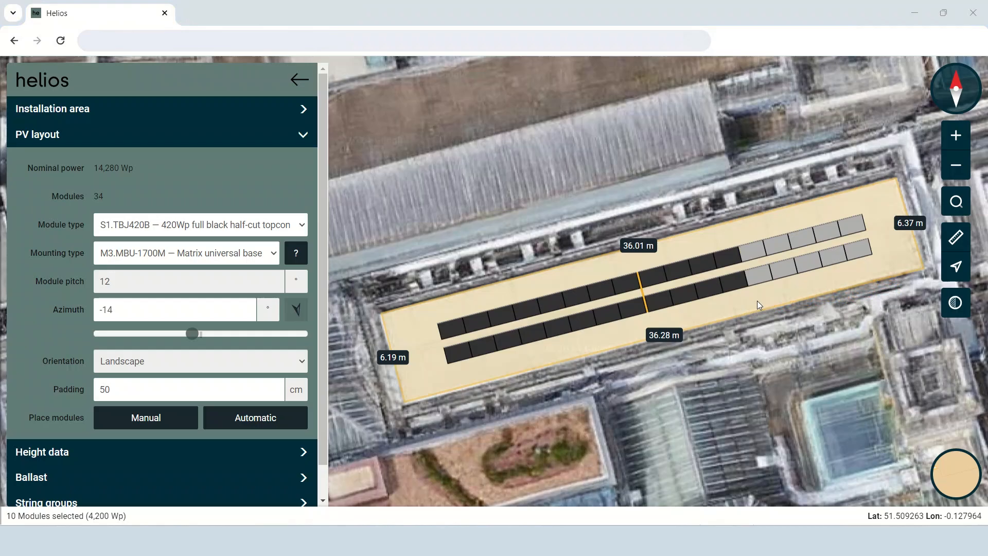
pyautogui.click(757, 300)
pyautogui.moveTo(655, 289)
pyautogui.mouseDown()
pyautogui.moveTo(673, 273)
pyautogui.moveTo(628, 309)
pyautogui.moveTo(662, 285)
pyautogui.moveTo(653, 290)
pyautogui.mouseUp()
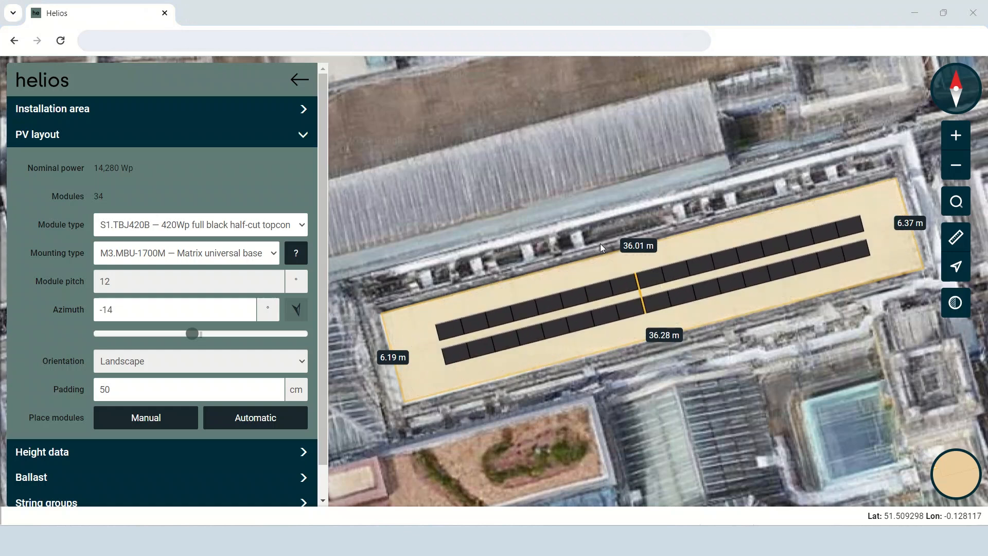
# Move the westernmost module of the northern row away from the array and reattach it to the end of its row.
pyautogui.click(450, 329)
pyautogui.moveTo(449, 332); pyautogui.dragTo(410, 323)
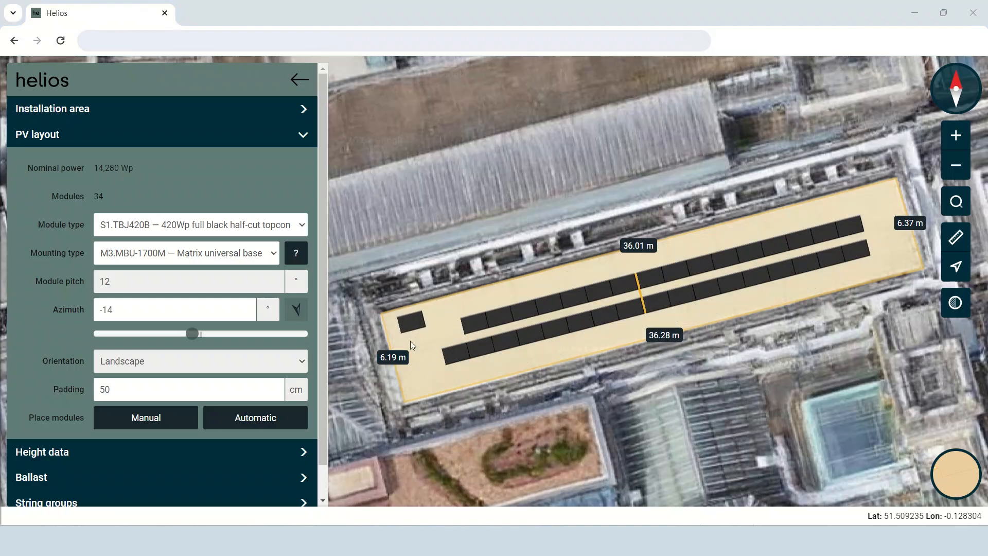
pyautogui.moveTo(411, 321); pyautogui.dragTo(449, 312)
pyautogui.click(442, 330)
pyautogui.click(494, 295)
pyautogui.click(496, 293)
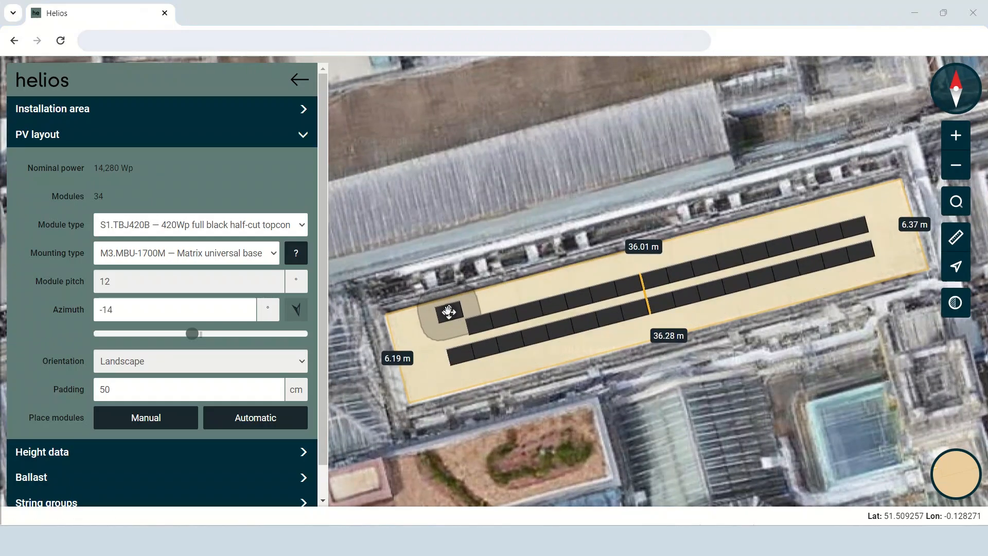
pyautogui.moveTo(448, 311); pyautogui.dragTo(453, 332)
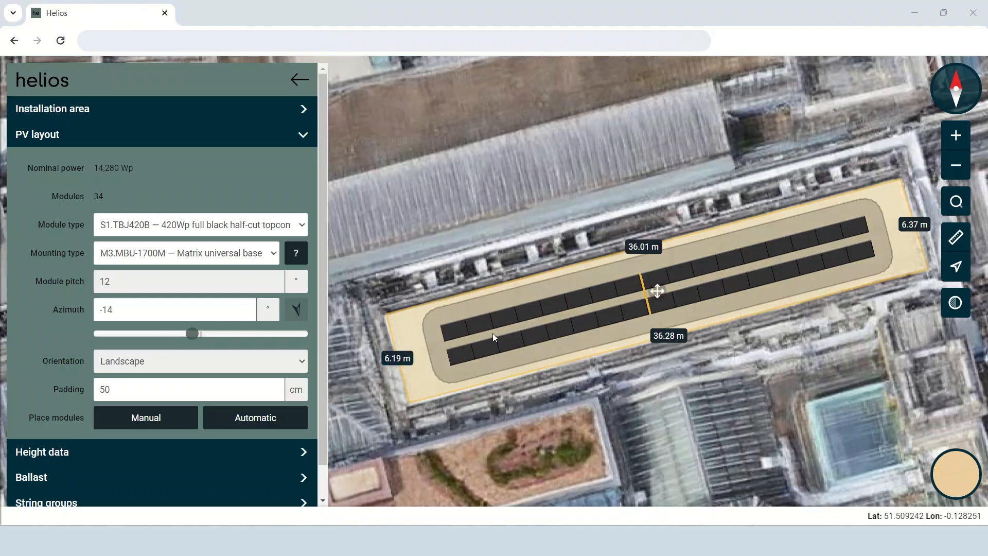
# Duplicate the whole module array and move the copy onto the neighbouring roof north of the installation area.
pyautogui.click(657, 291)
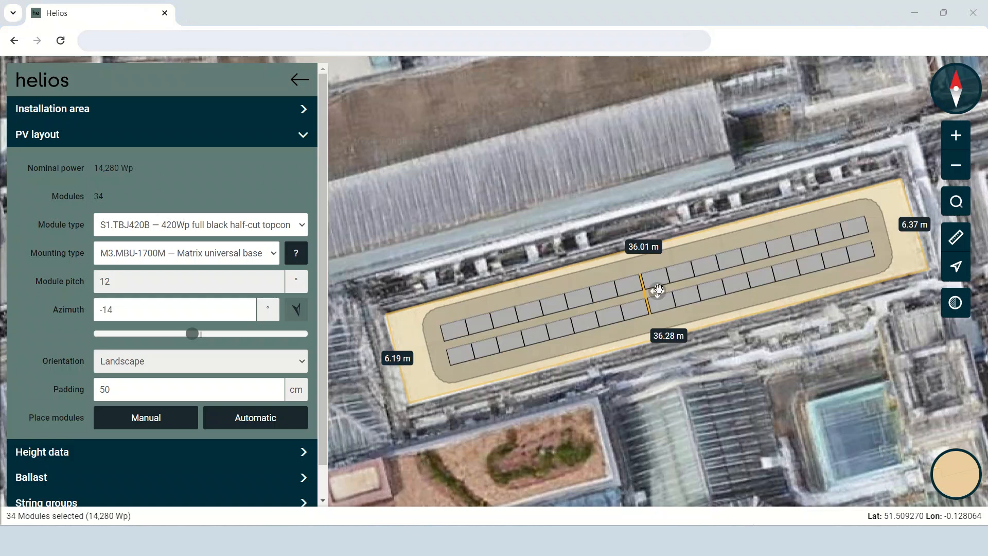
pyautogui.click(631, 268)
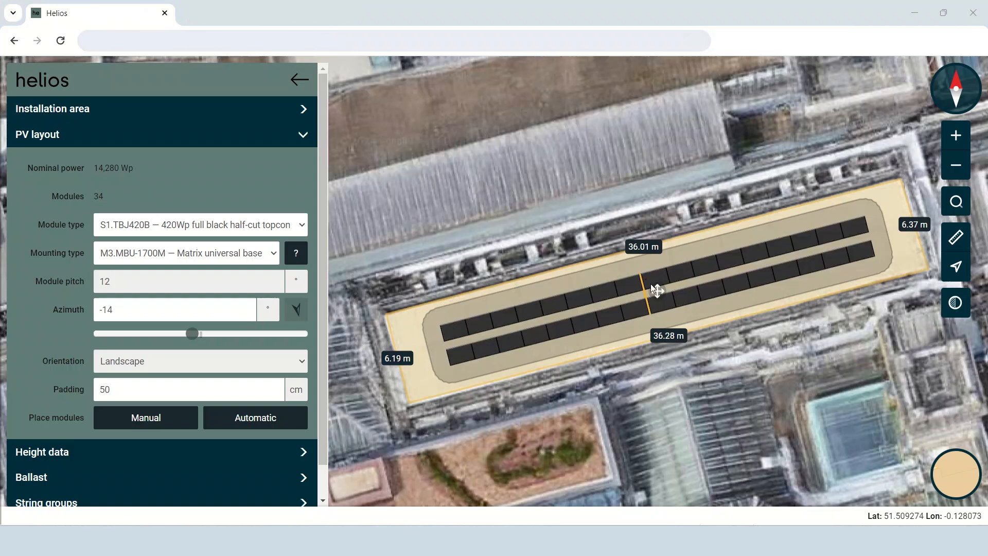
pyautogui.click(657, 290)
pyautogui.click(634, 267)
pyautogui.moveTo(657, 290); pyautogui.dragTo(611, 148)
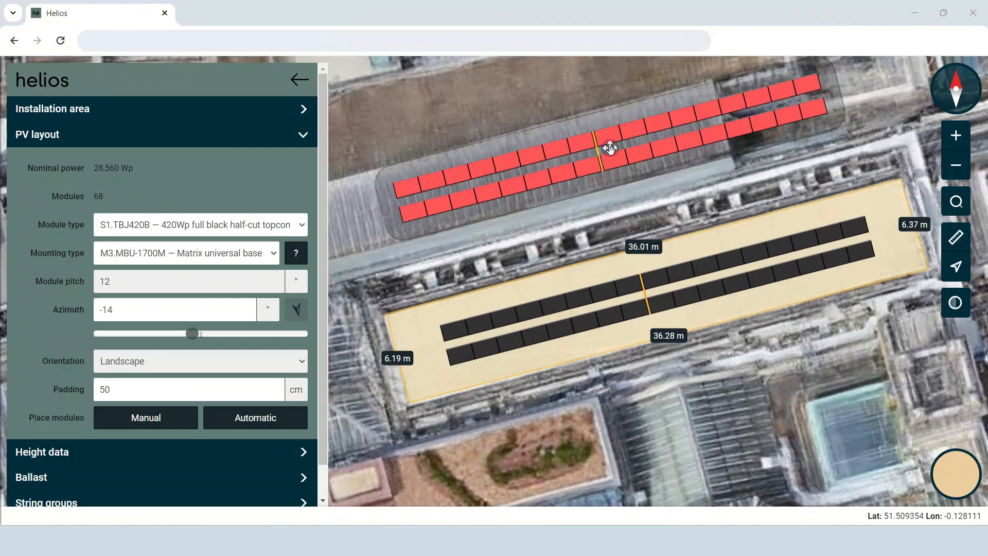
pyautogui.click(610, 148)
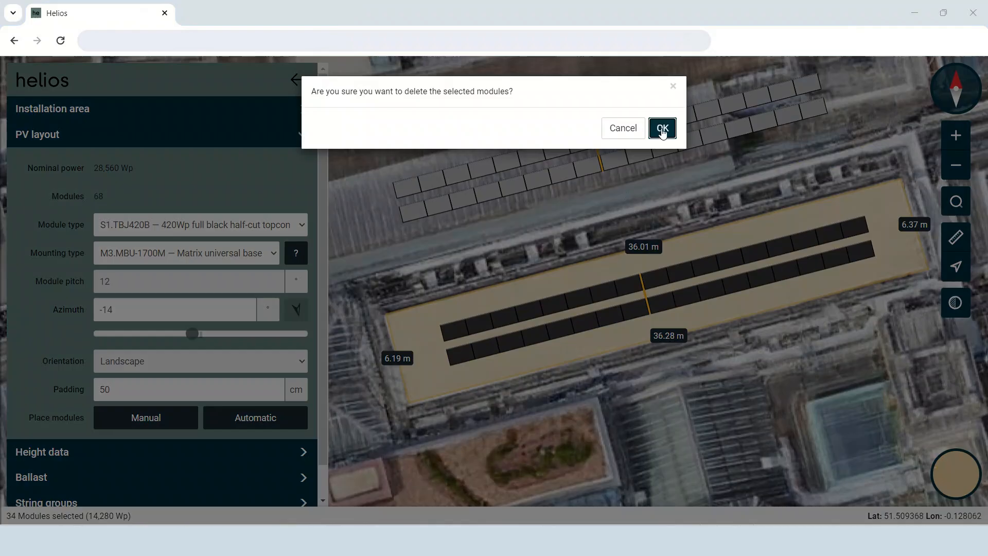
pyautogui.click(661, 128)
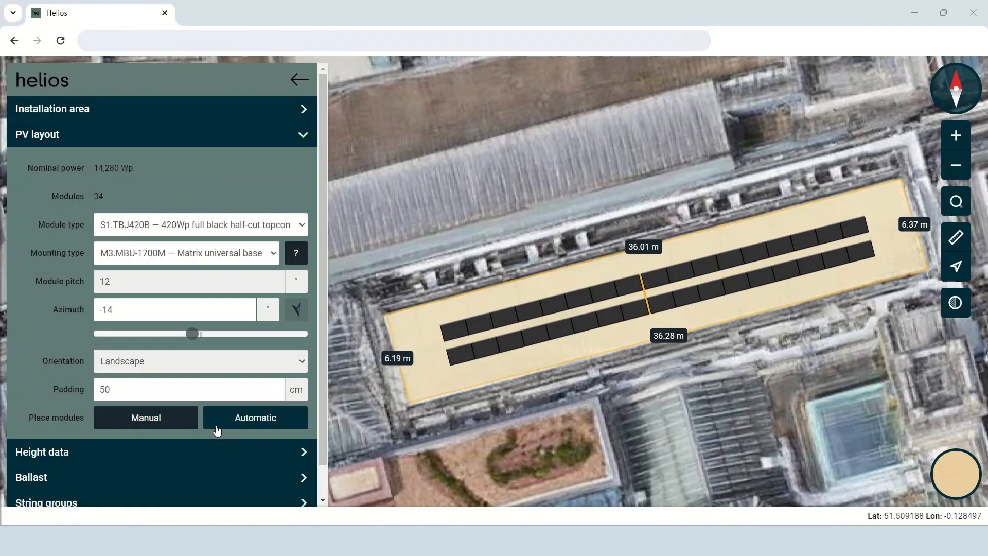
# Draw a new four-cornered obstacle about 4.7 by 2.9 m around the small raised structure southwest of the installation area.
pyautogui.click(211, 446)
pyautogui.click(198, 195)
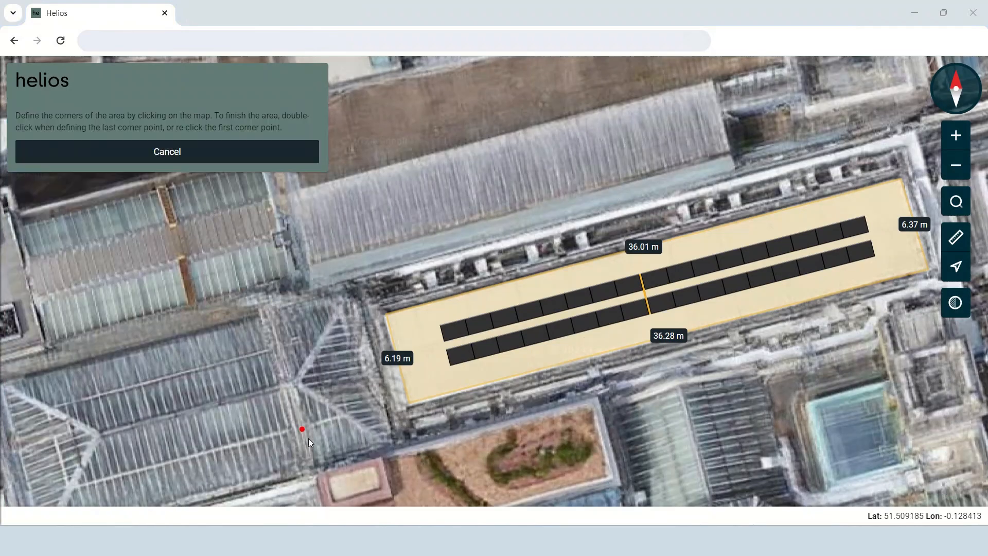
pyautogui.moveTo(313, 468); pyautogui.dragTo(415, 224)
pyautogui.click(414, 223)
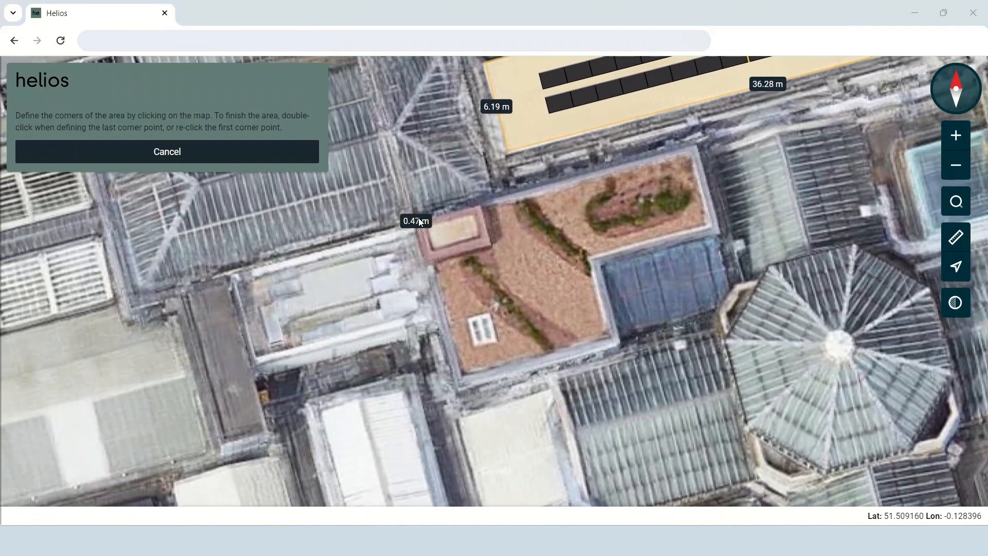
pyautogui.click(482, 205)
pyautogui.click(493, 245)
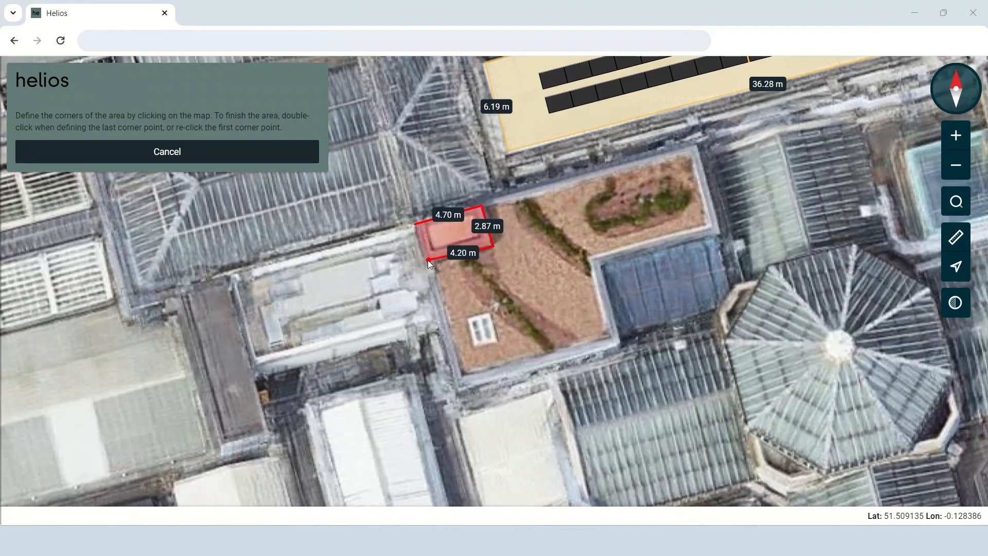
pyautogui.doubleClick(424, 261)
# Name the obstacle "technical room" and set its height to 1 m relative to Area 1.
pyautogui.hotkey('ctrl', 'a')
pyautogui.write('tech')
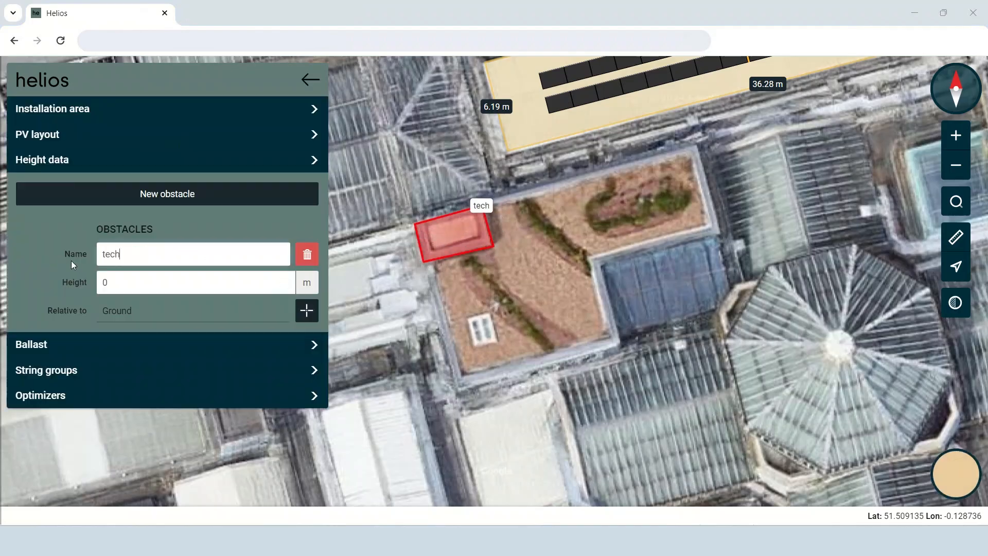
pyautogui.write('nical room')
pyautogui.click(123, 283)
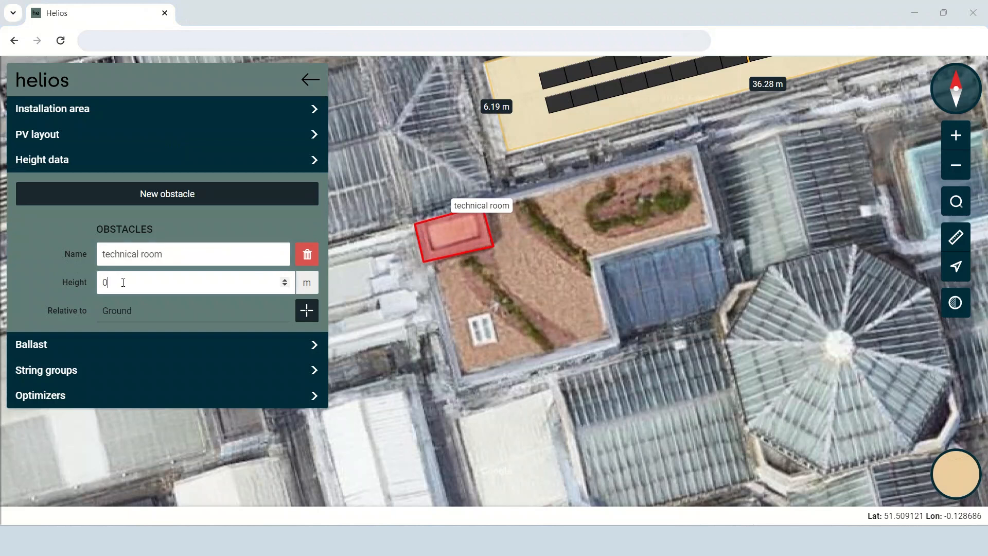
pyautogui.click(304, 312)
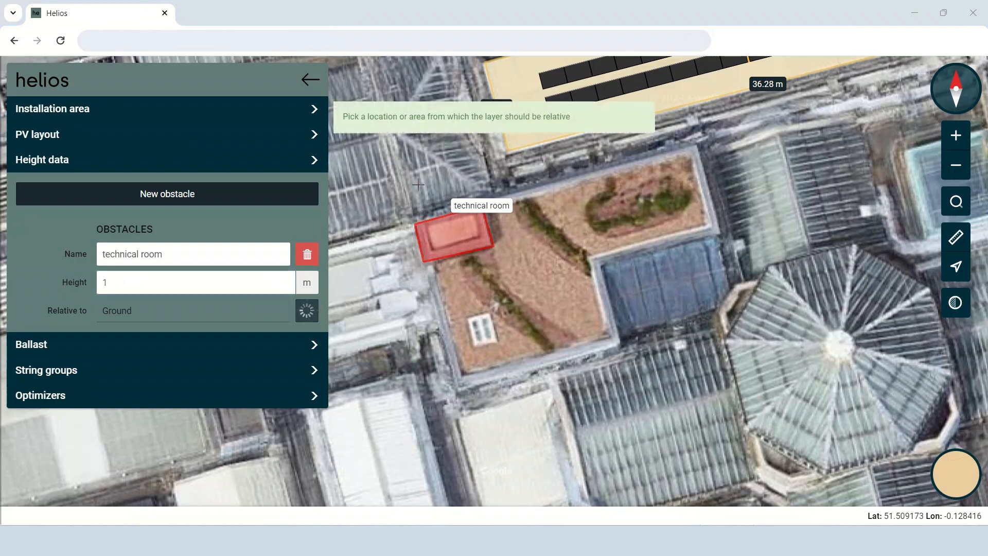
pyautogui.click(520, 137)
# For the ballast calculation, choose terrain category III - Area with regular cover of vegetation/buildings/obstacles and roofing type Bitumen.
pyautogui.moveTo(391, 228); pyautogui.dragTo(481, 327)
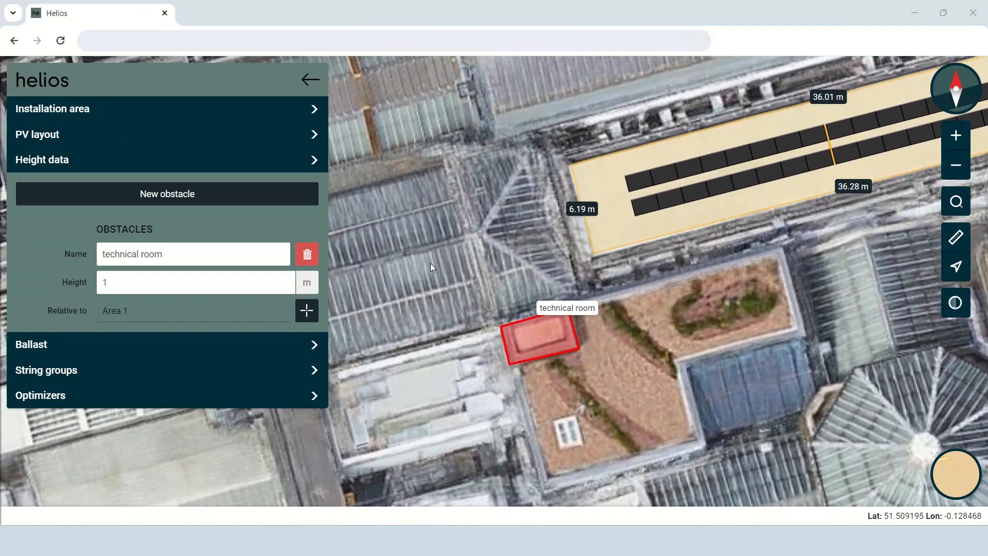
pyautogui.moveTo(551, 294); pyautogui.dragTo(354, 340)
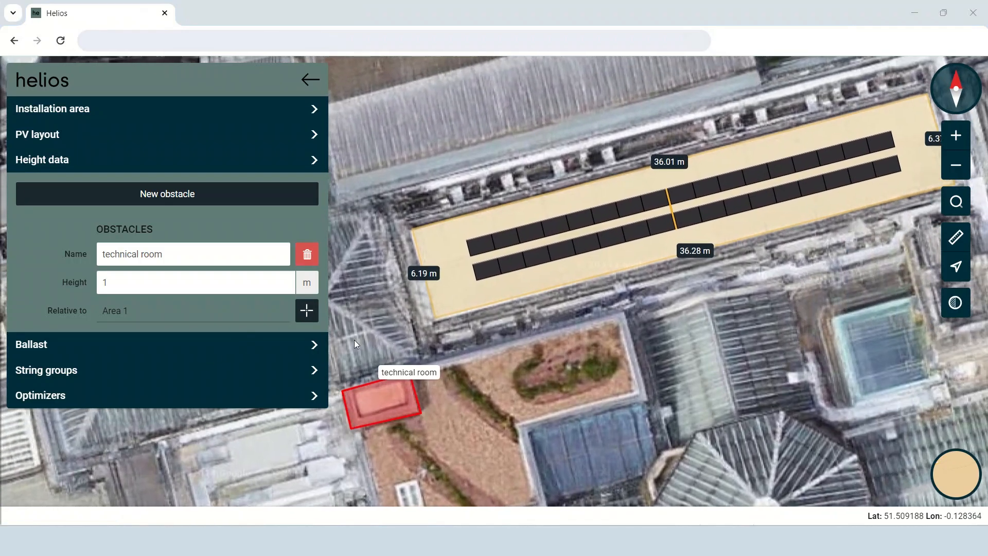
pyautogui.click(174, 356)
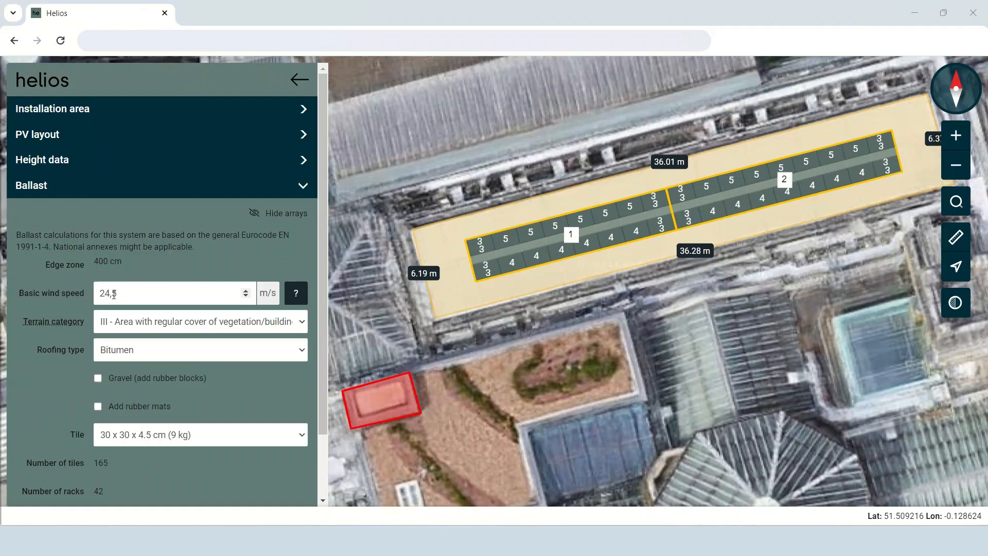
pyautogui.click(167, 328)
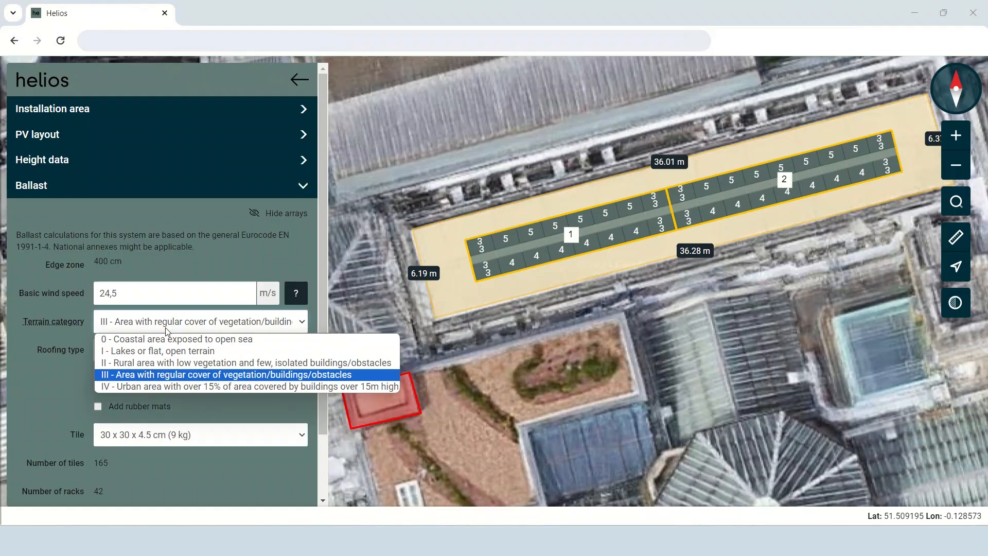
pyautogui.click(186, 380)
pyautogui.click(169, 353)
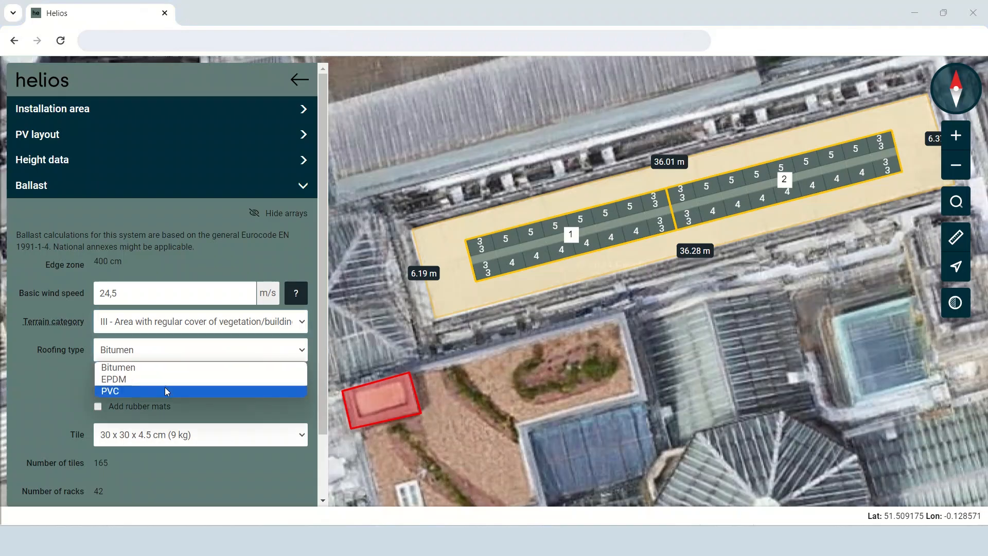
pyautogui.click(166, 370)
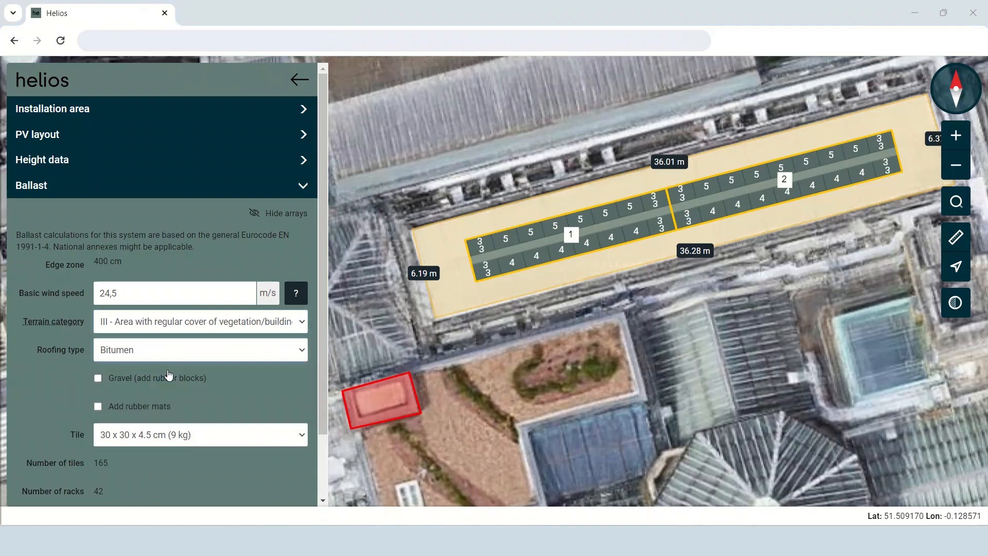
pyautogui.click(101, 379)
# Set the ballast tile to 30 x 30 x 8 cm (16 kg).
pyautogui.scroll(-1, 172, 382)
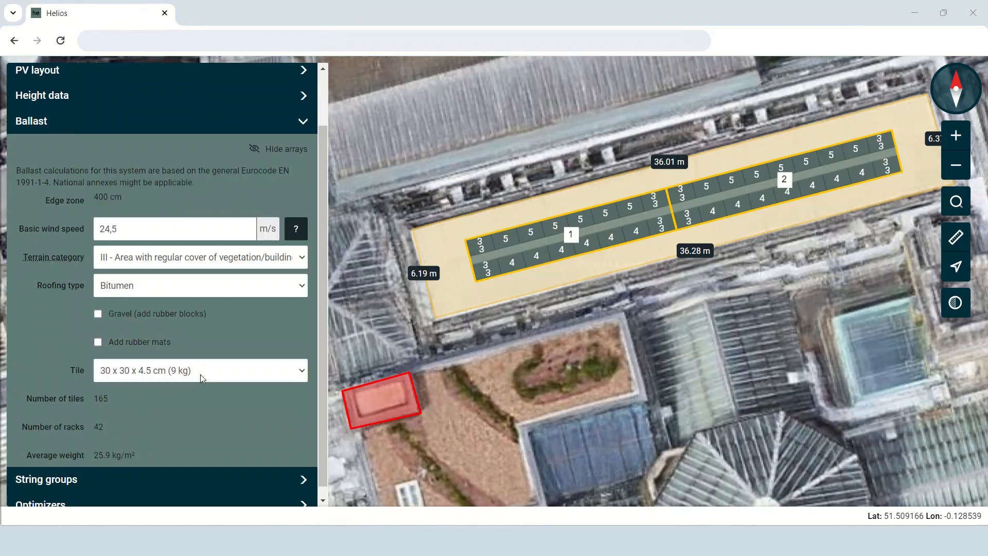
pyautogui.click(200, 375)
pyautogui.click(193, 435)
pyautogui.click(210, 380)
pyautogui.click(199, 457)
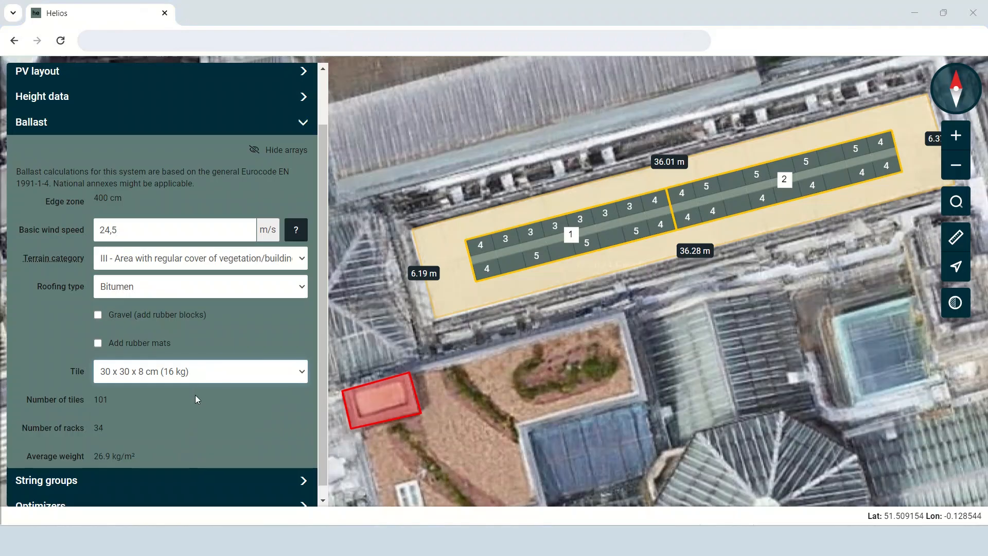
pyautogui.scroll(2, 196, 394)
# Fill Area 1 with automatically placed modules in its PV layout.
pyautogui.click(299, 79)
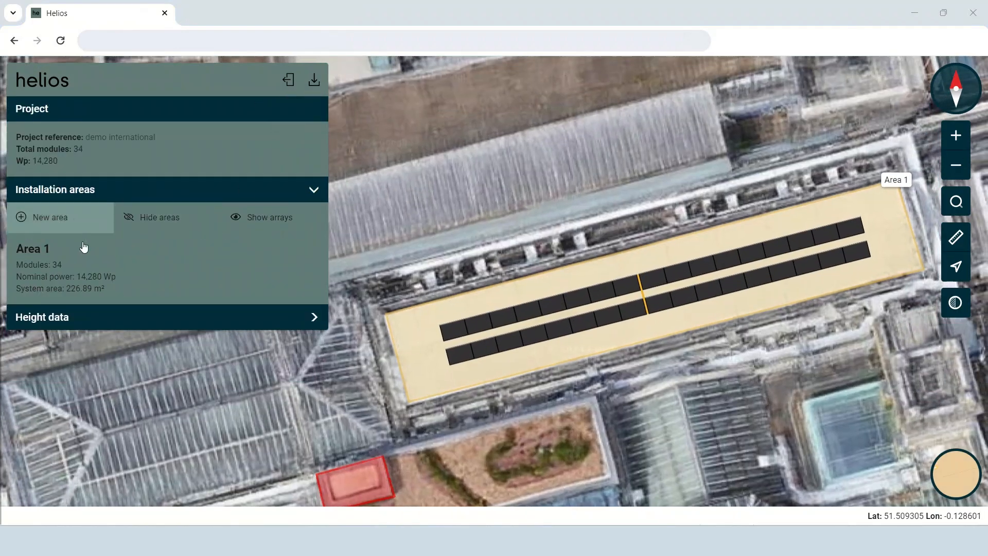
pyautogui.click(132, 291)
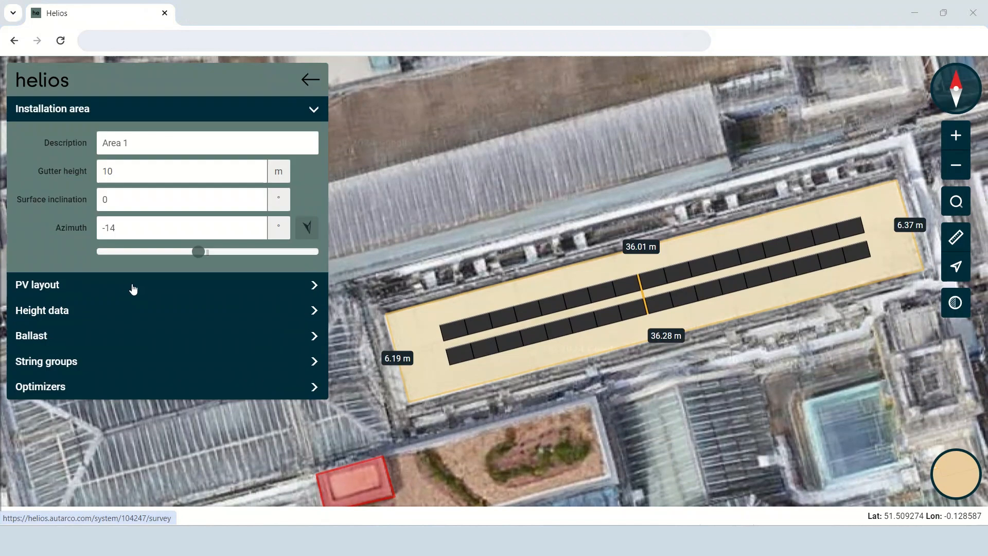
pyautogui.click(157, 295)
pyautogui.click(245, 420)
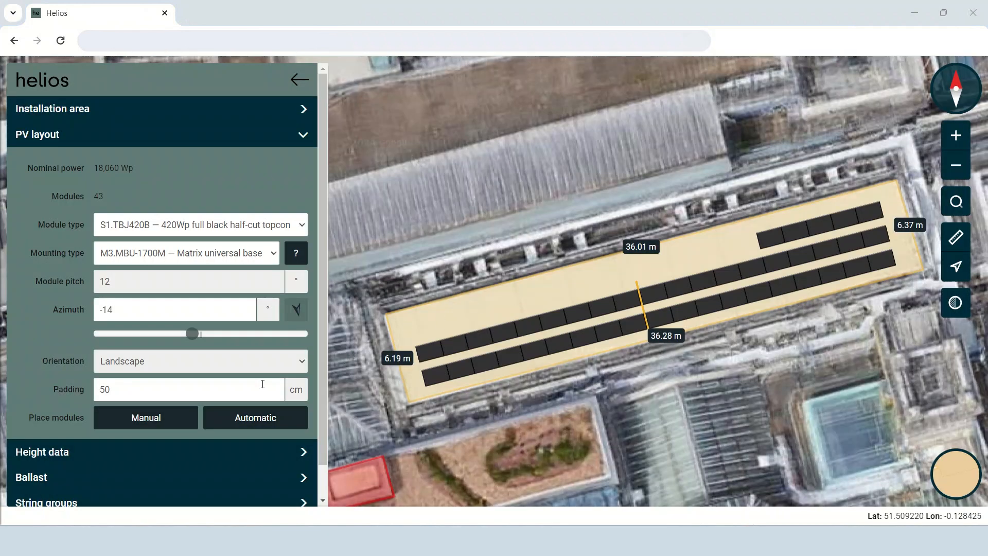
# Delete the 5 modules of the short northern row and move the remaining array to the middle of the installation area.
pyautogui.moveTo(725, 220); pyautogui.dragTo(901, 228)
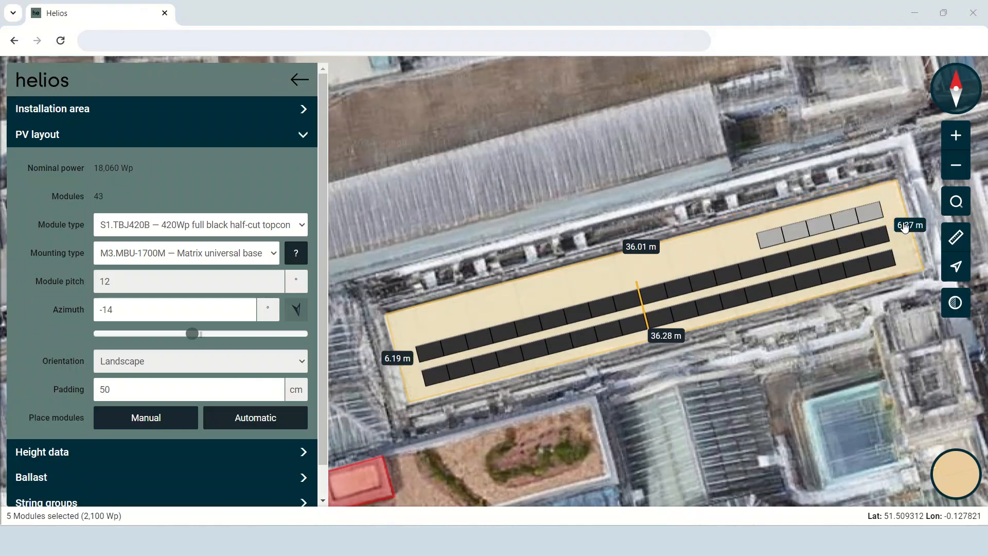
pyautogui.press('Delete')
pyautogui.click(667, 129)
pyautogui.moveTo(655, 307); pyautogui.dragTo(657, 290)
# Draw a new installation area over the southern slope of the hipped roof west of Area 1, about 13.5 m along the ridge and 23.5 m along the eave.
pyautogui.moveTo(454, 426); pyautogui.dragTo(492, 397)
pyautogui.scroll(-3, 500, 385)
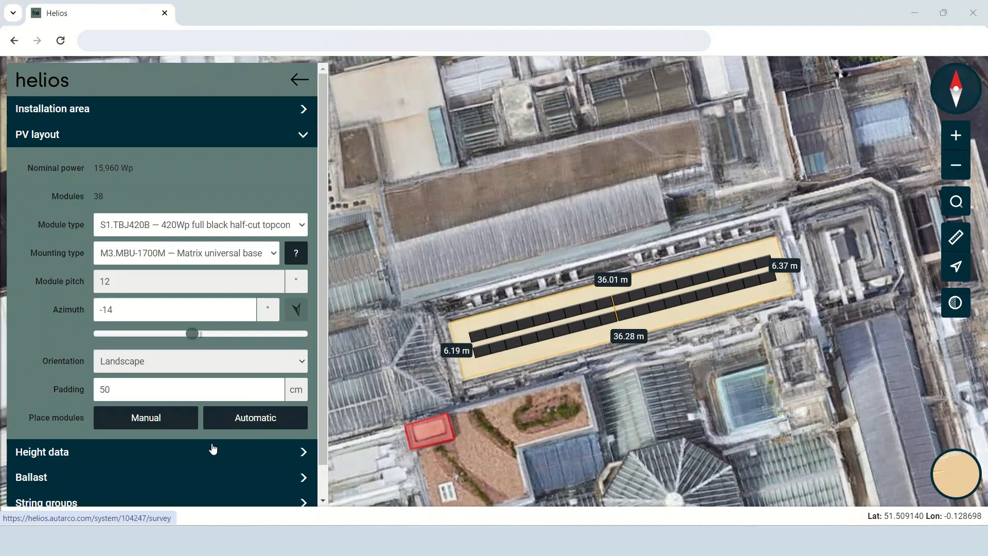
pyautogui.click(295, 81)
pyautogui.moveTo(345, 376); pyautogui.dragTo(742, 206)
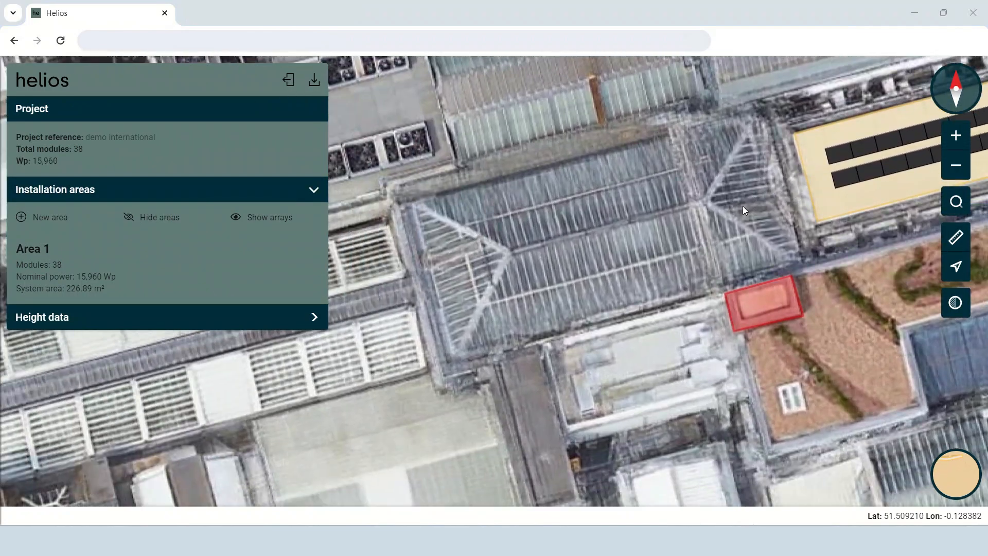
pyautogui.click(62, 217)
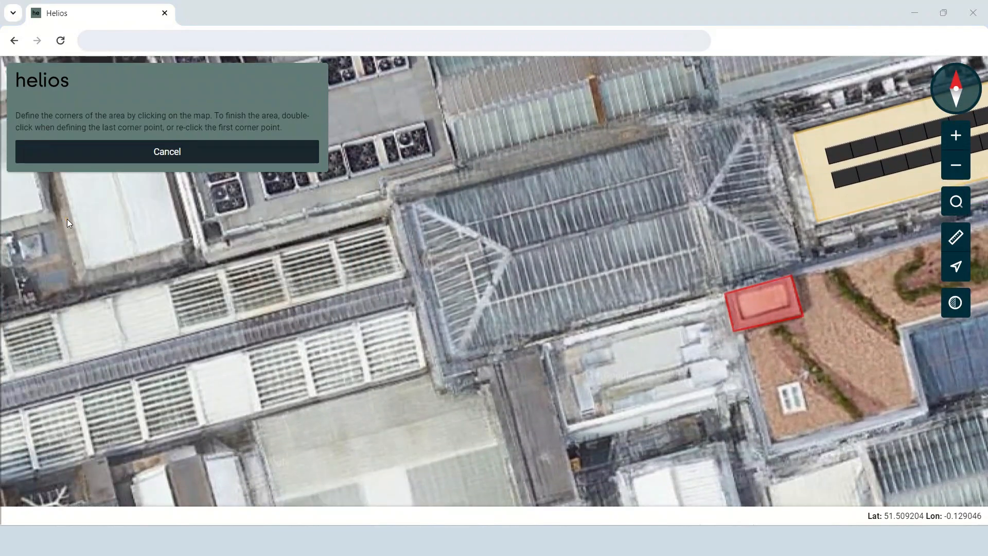
pyautogui.click(514, 254)
pyautogui.click(704, 205)
pyautogui.click(798, 265)
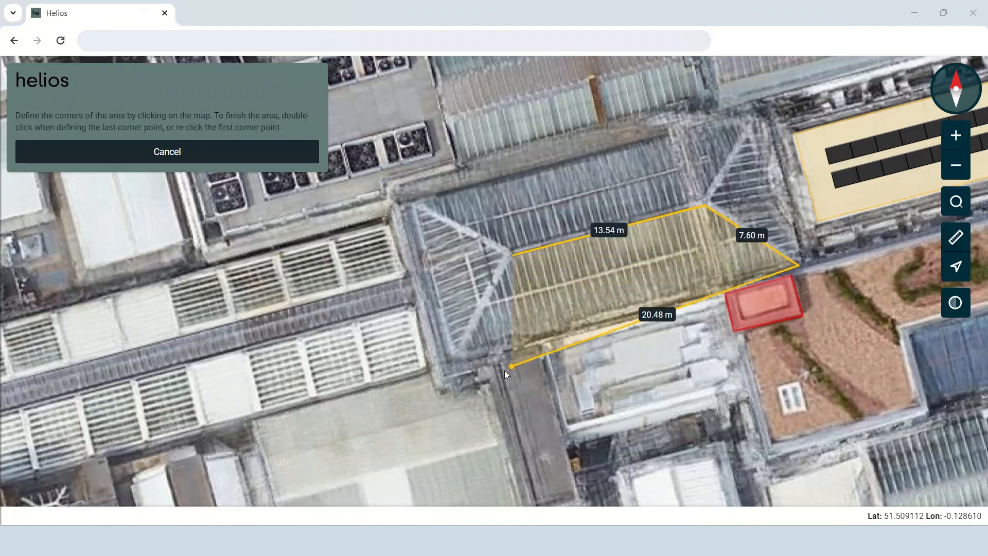
pyautogui.doubleClick(465, 350)
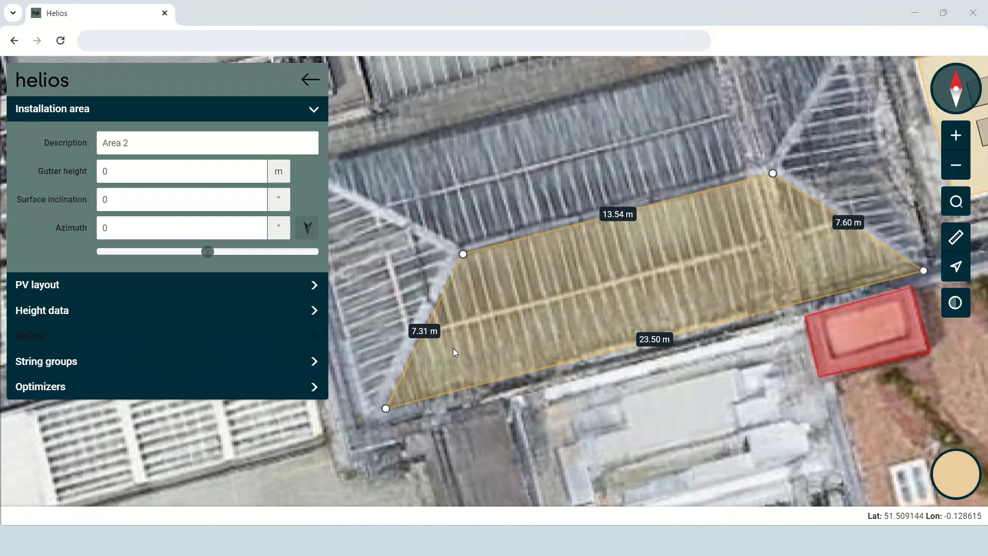
# Set Area 2's gutter height to 10 m and surface inclination to 35°, and face its azimuth to the eave line (-14°).
pyautogui.doubleClick(101, 171)
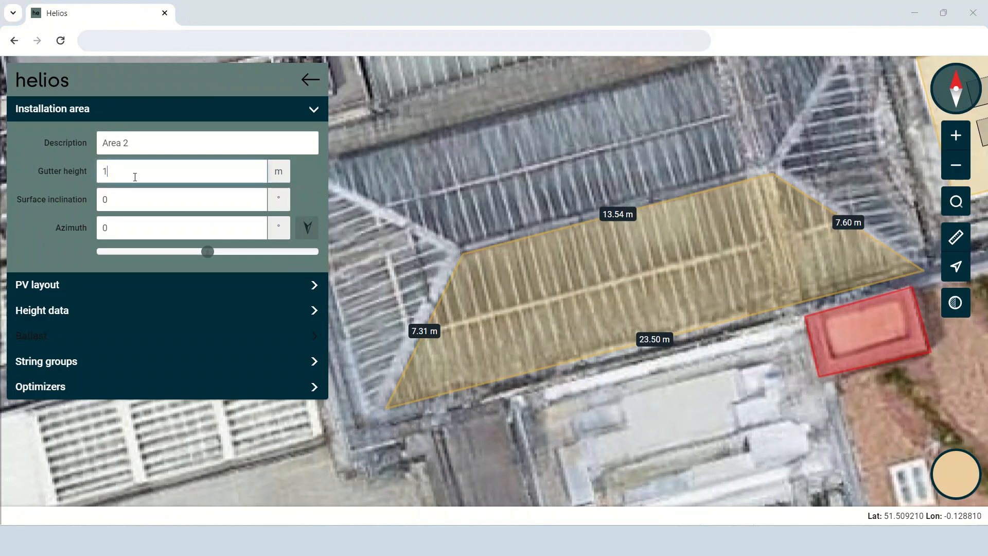
pyautogui.write('10')
pyautogui.doubleClick(105, 200)
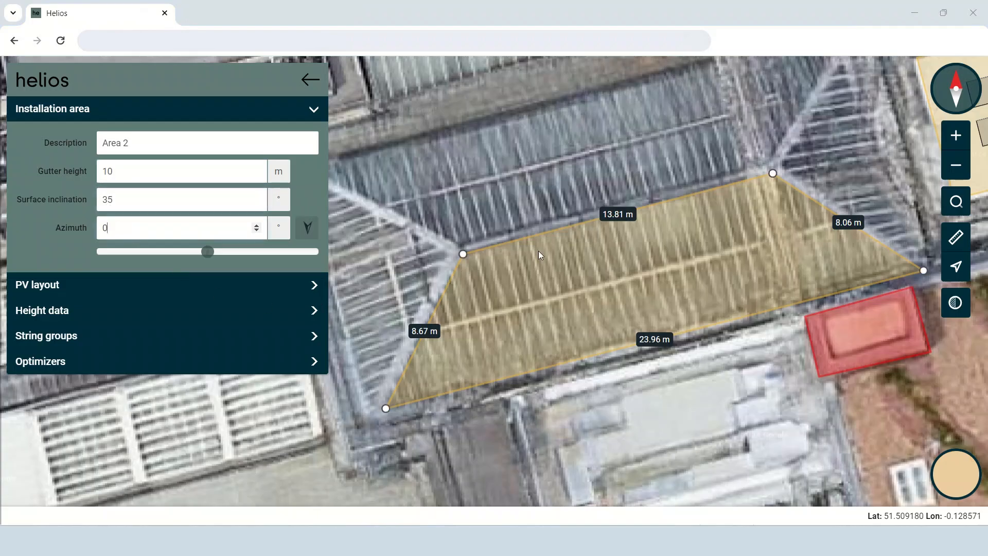
pyautogui.click(667, 344)
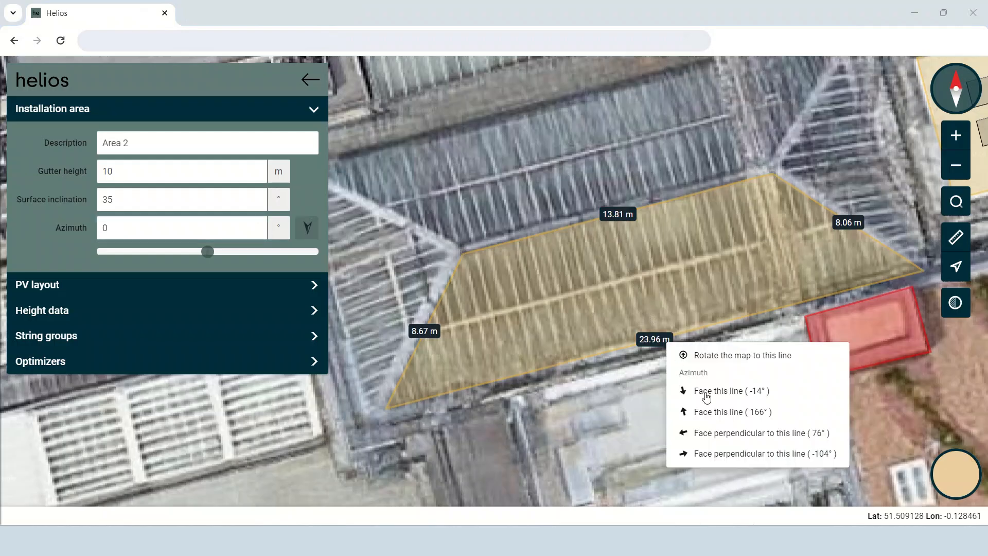
pyautogui.click(770, 397)
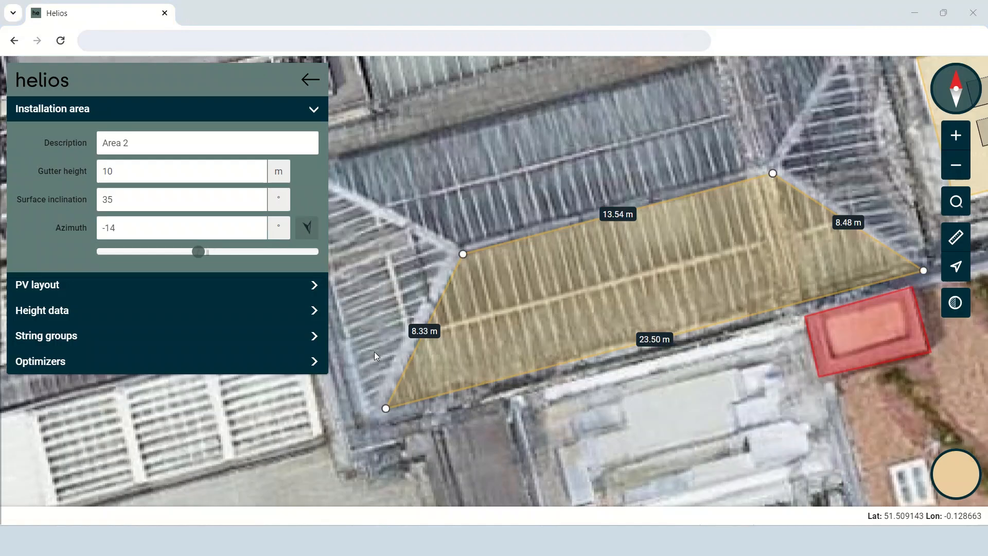
# Set Area 2's PV layout to module type S1.TBJ420B with the M2.AR6TRL395 trapezoid-roof mounting plate.
pyautogui.click(219, 278)
pyautogui.click(250, 226)
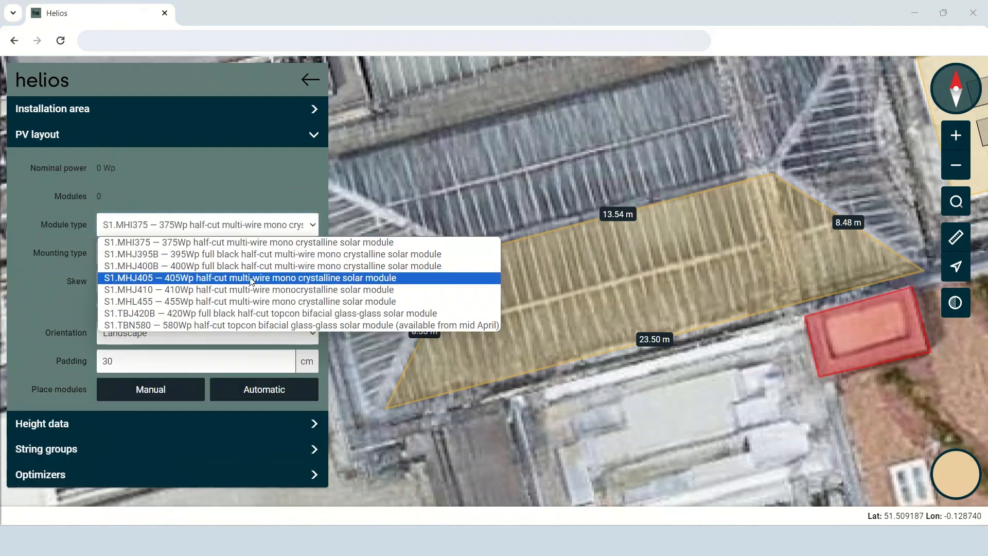
pyautogui.click(254, 313)
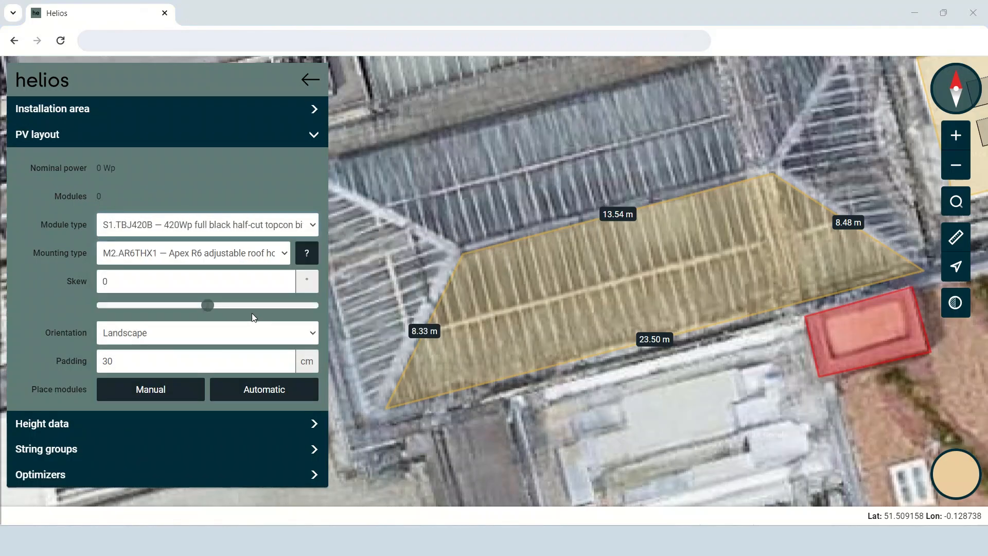
pyautogui.click(283, 257)
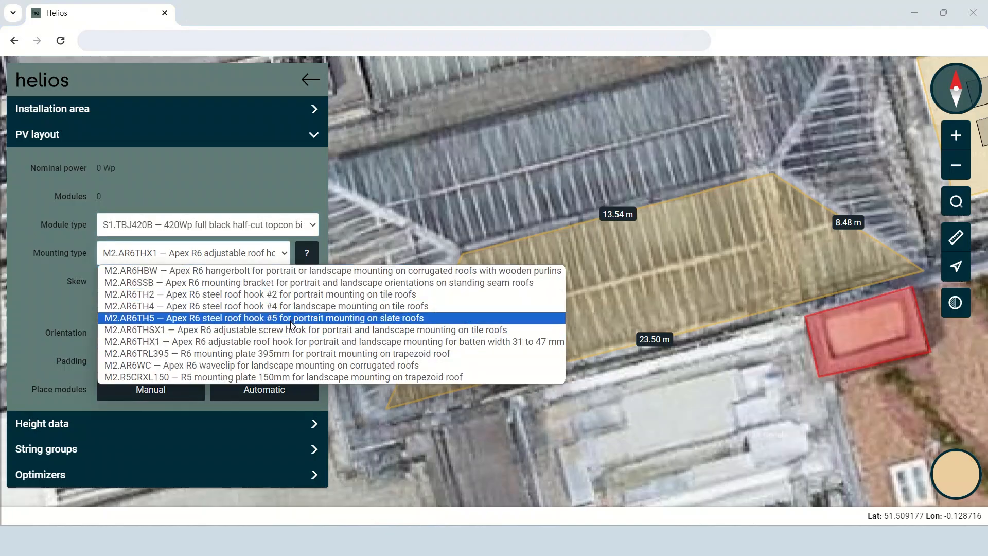
pyautogui.click(301, 354)
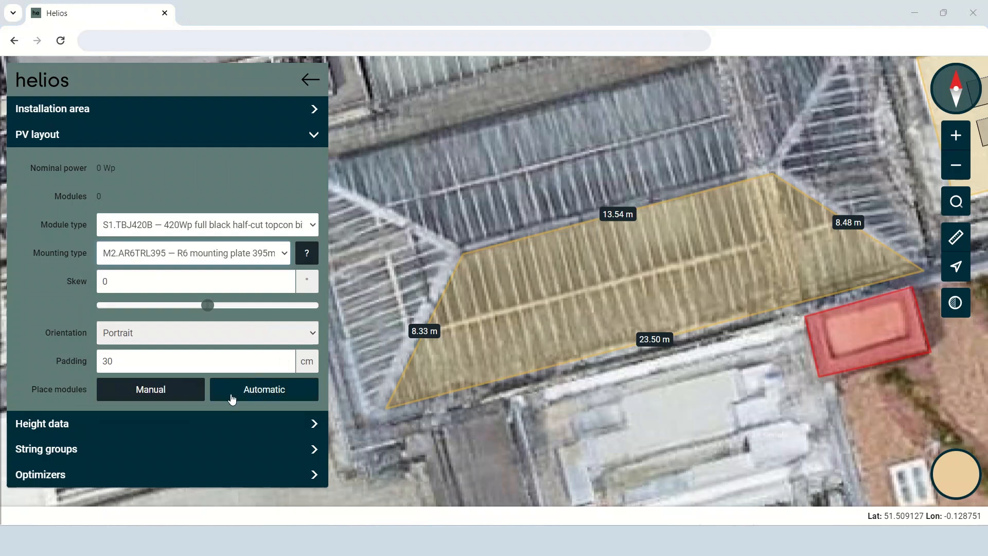
# Fill Area 2 with automatically placed modules and move the array slightly towards the eave.
pyautogui.click(232, 399)
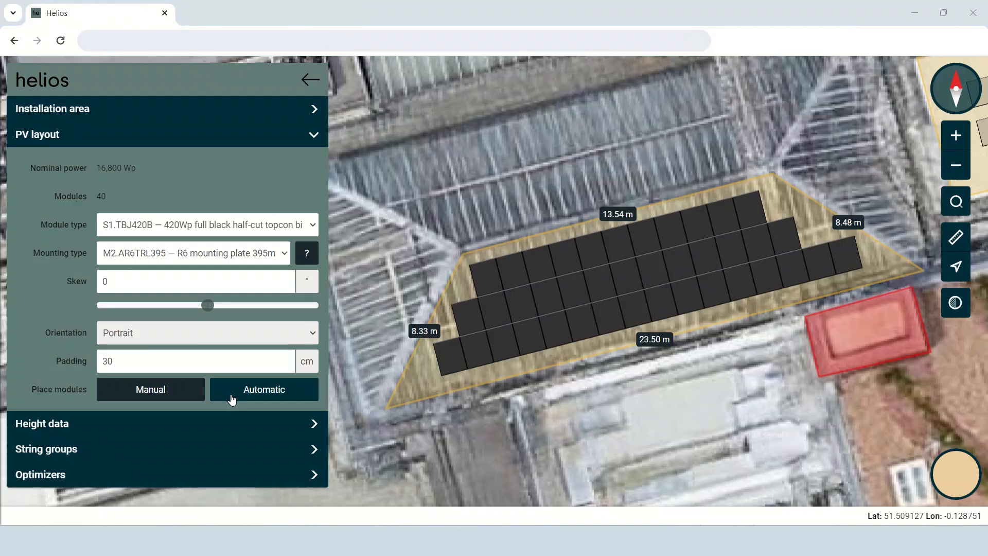
pyautogui.click(635, 271)
pyautogui.moveTo(637, 271); pyautogui.dragTo(639, 279)
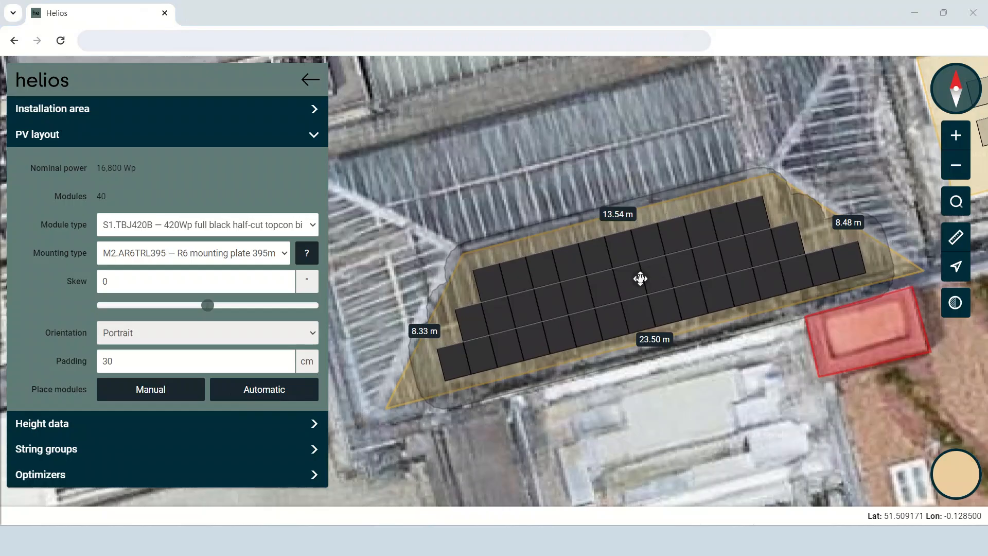
pyautogui.click(390, 330)
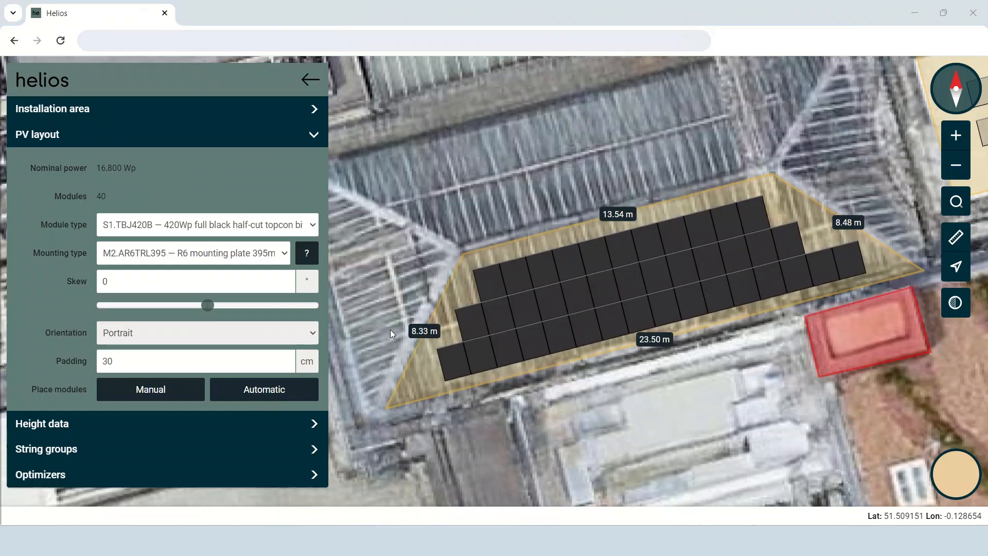
# Leave Area 2 and exit the module layout, saving the changes.
pyautogui.click(310, 80)
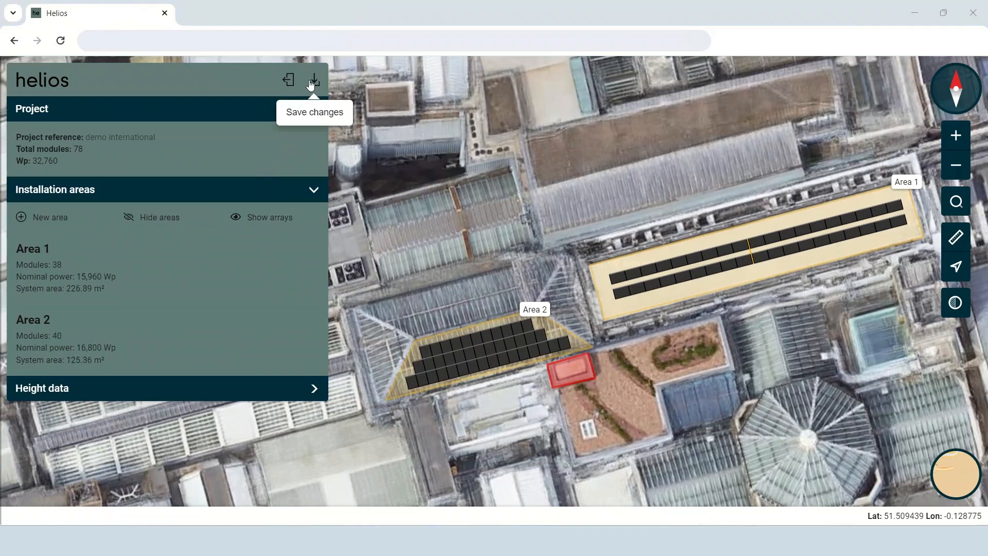
pyautogui.click(288, 81)
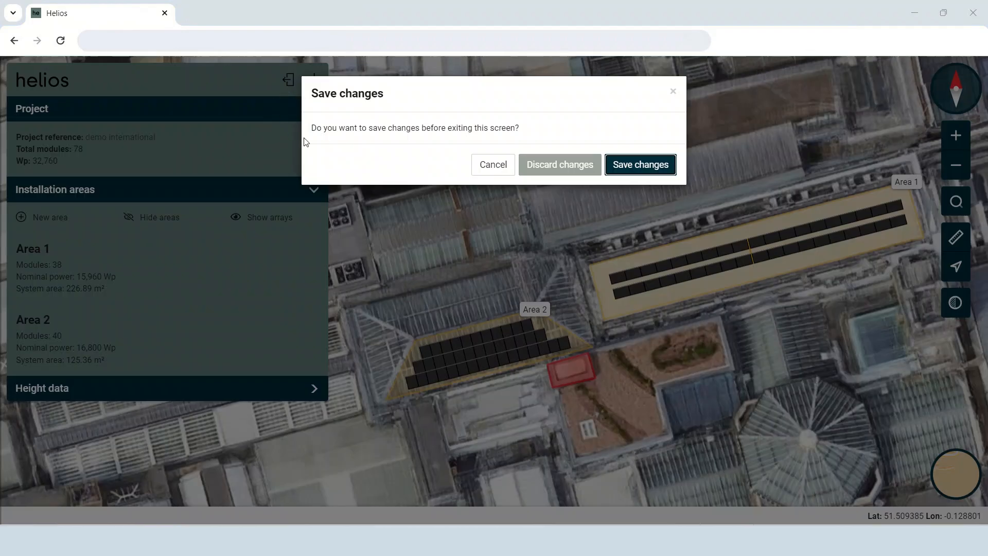
pyautogui.click(620, 168)
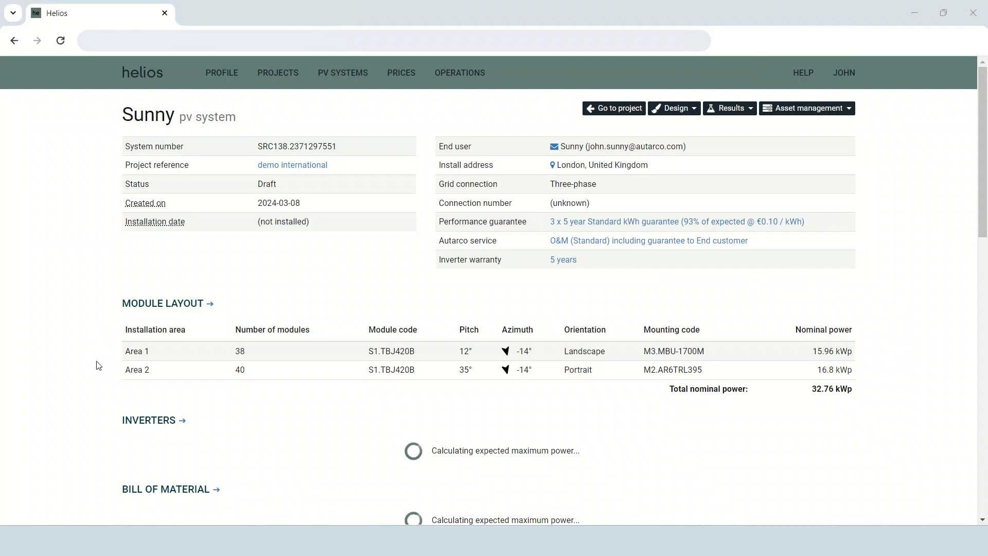
# Open the PV system's inverter settings and adopt the suggested S2.XLX30000-MIII inverter.
pyautogui.scroll(-1, 134, 350)
pyautogui.click(182, 360)
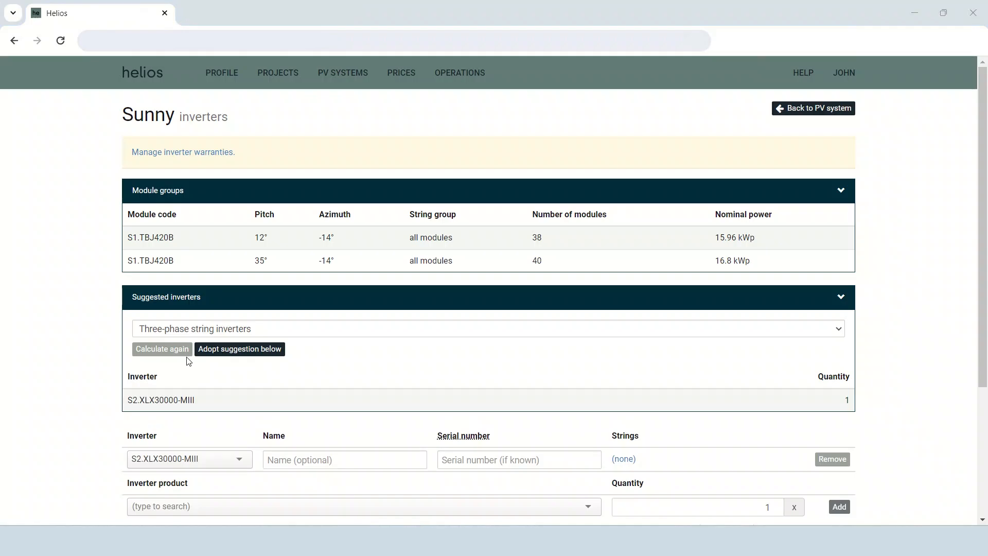
pyautogui.scroll(-2, 188, 362)
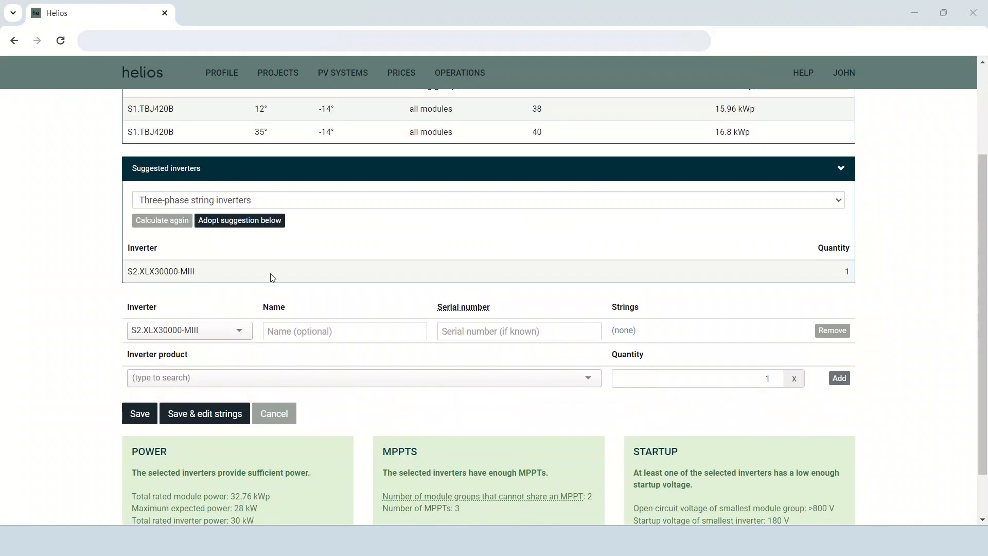
pyautogui.click(259, 232)
pyautogui.scroll(-1, 312, 251)
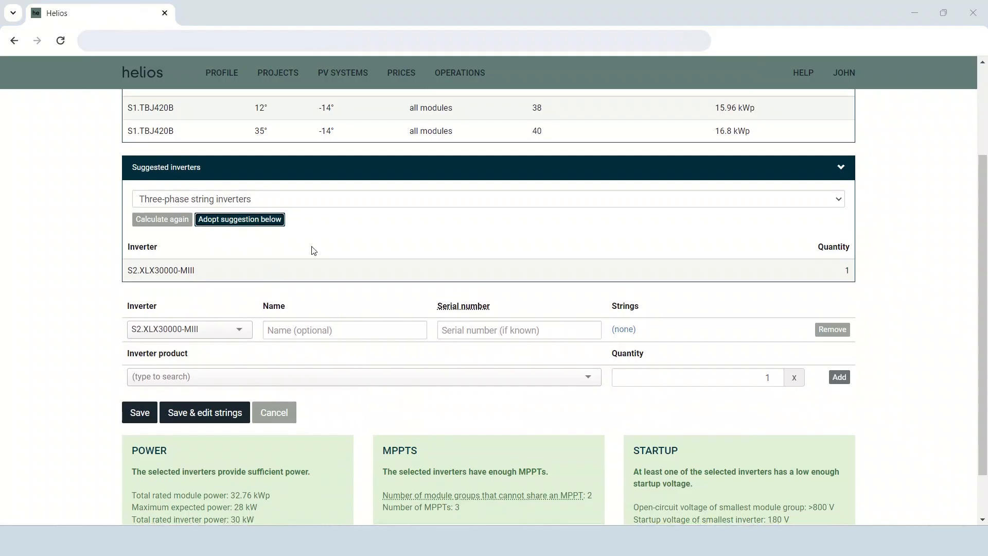
# Check the alternative inverter models, the maximum expected power and the phase options, keeping three-phase string inverters.
pyautogui.click(239, 272)
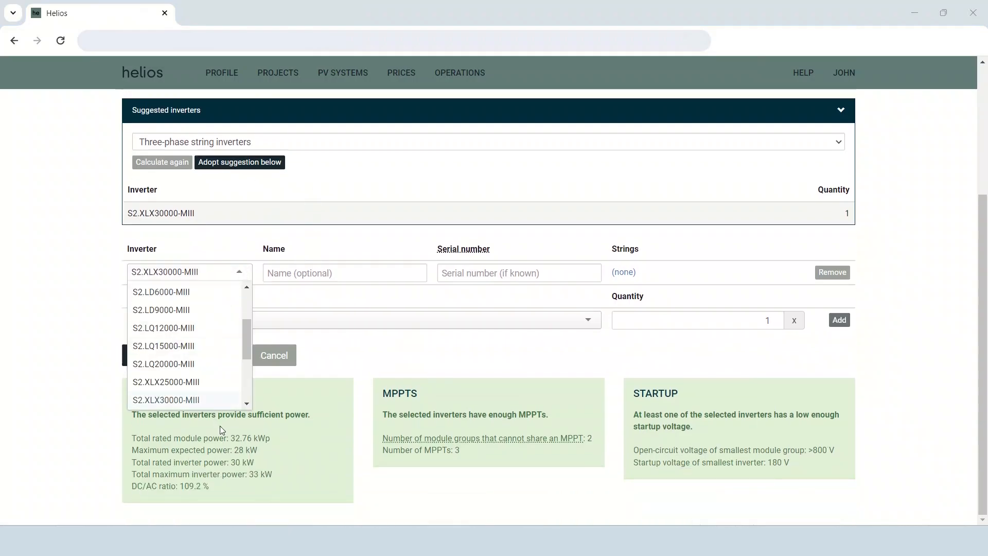
pyautogui.click(271, 204)
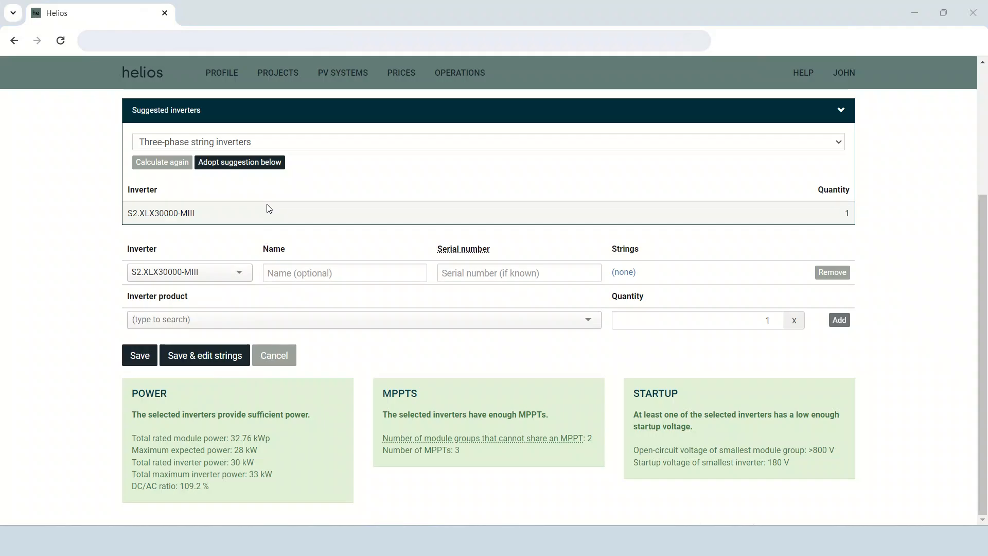
pyautogui.moveTo(258, 449); pyautogui.dragTo(124, 459)
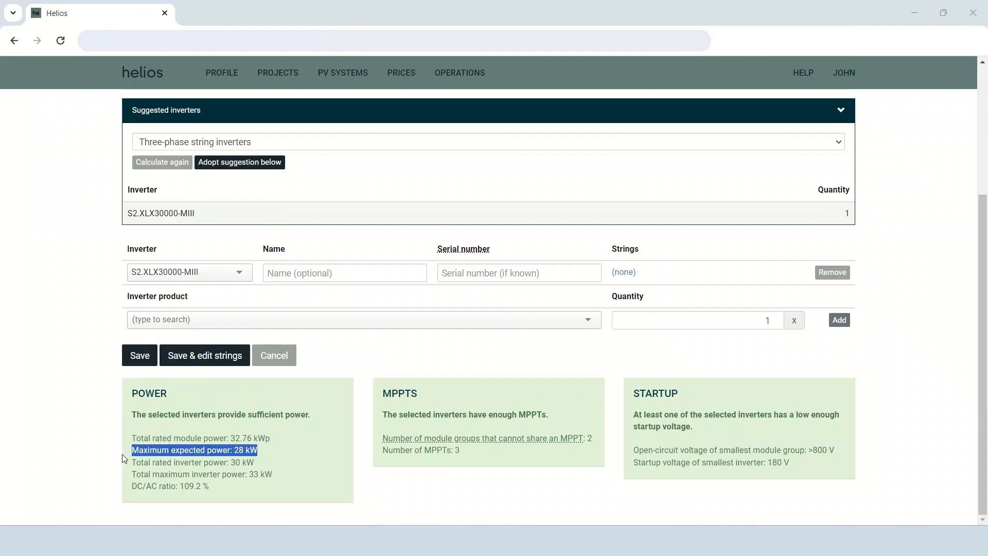
pyautogui.click(312, 142)
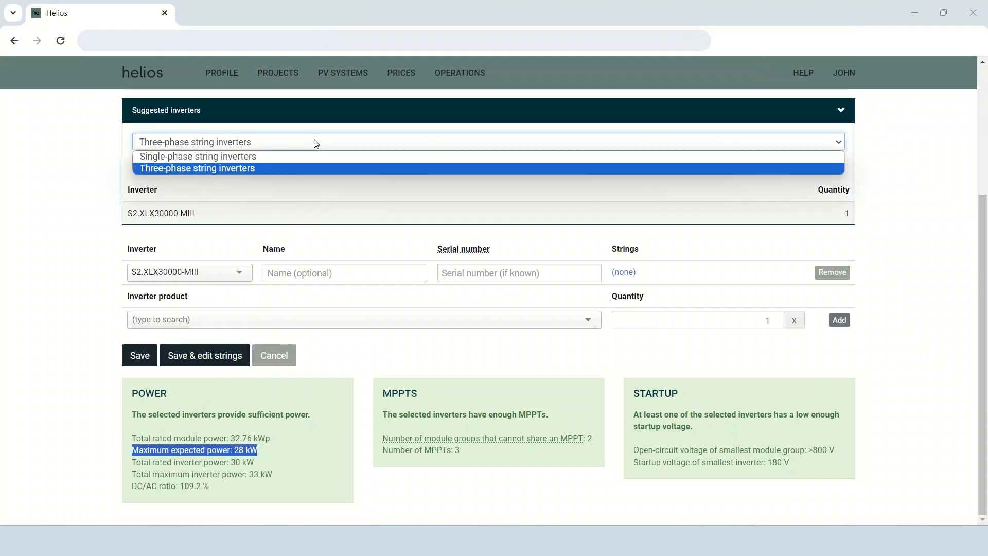
pyautogui.click(304, 168)
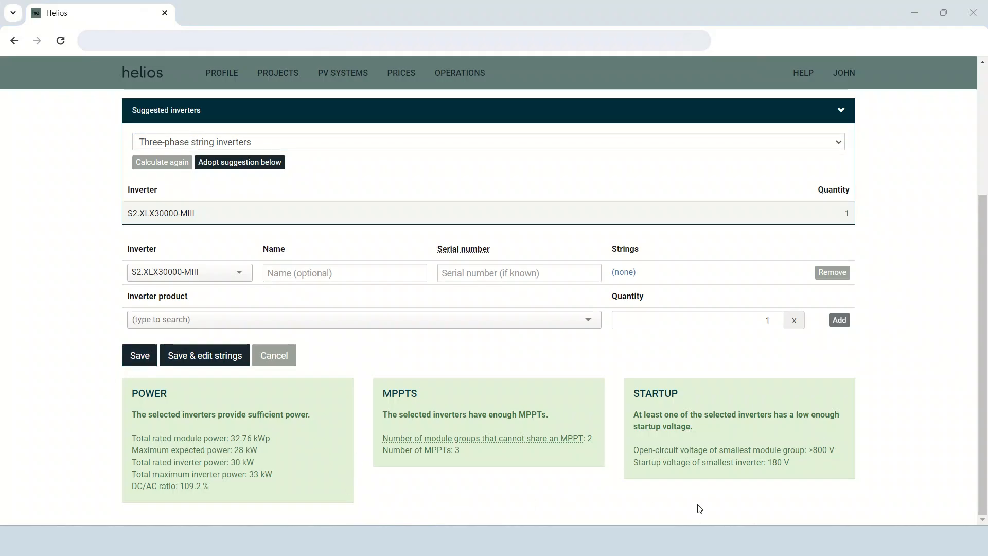
# Save the inverter selection and review the PV system overview.
pyautogui.click(146, 357)
pyautogui.scroll(-3, 88, 350)
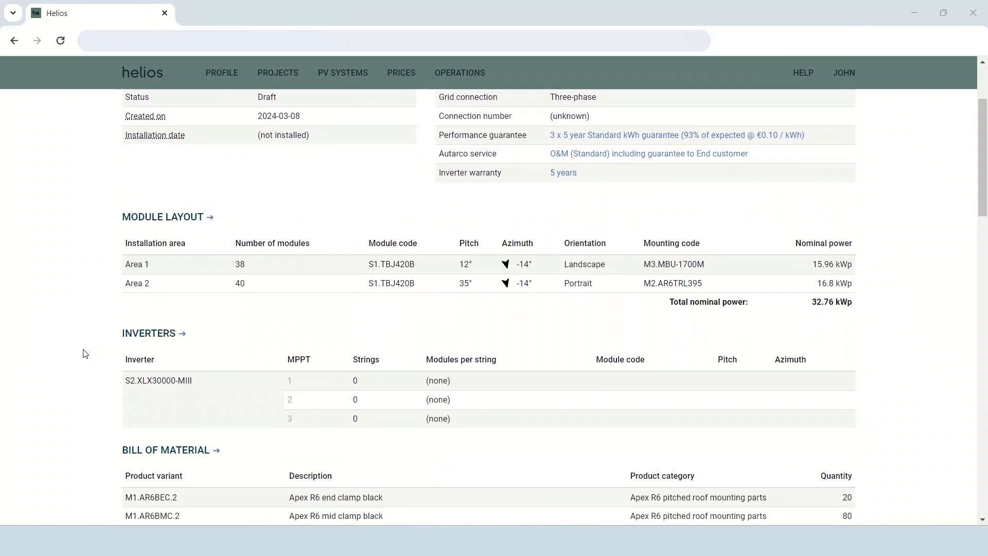
pyautogui.scroll(3, 86, 355)
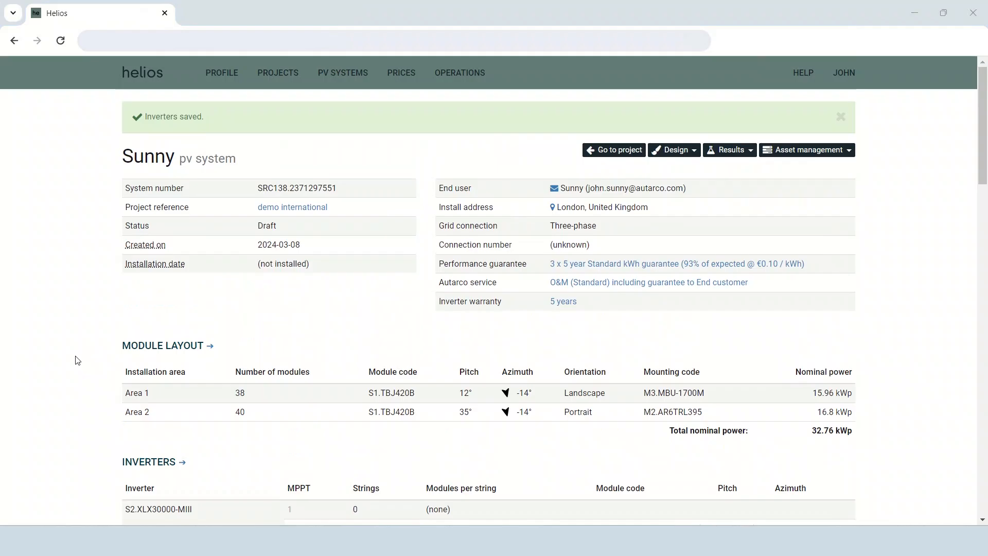
# Go to the demo international project, start a new quote and review its item lines and quantities.
pyautogui.click(608, 154)
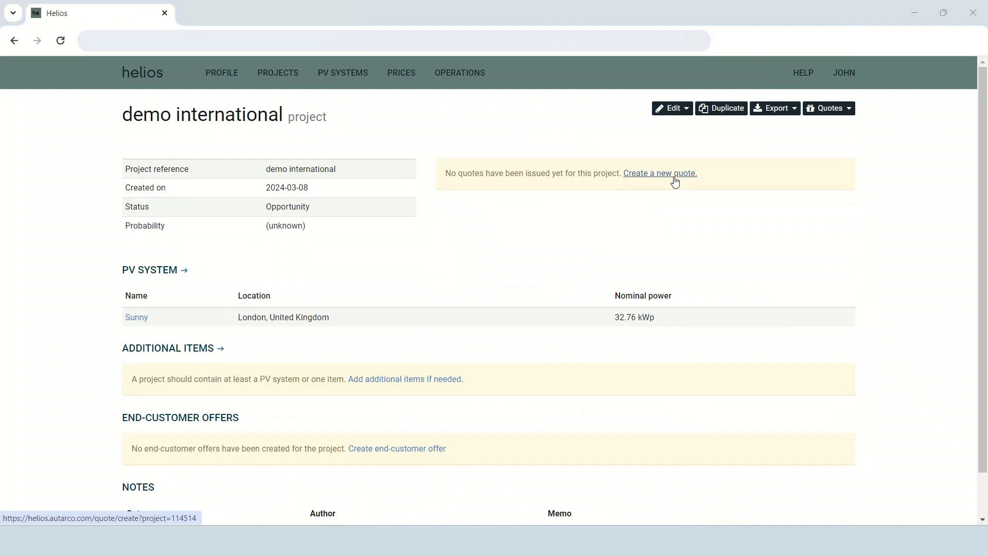
pyautogui.click(836, 110)
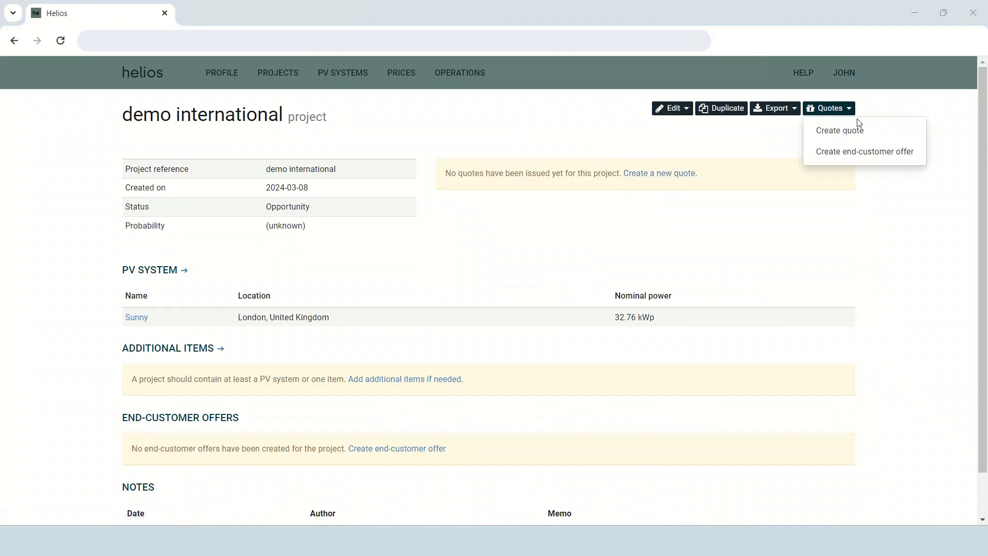
pyautogui.click(862, 136)
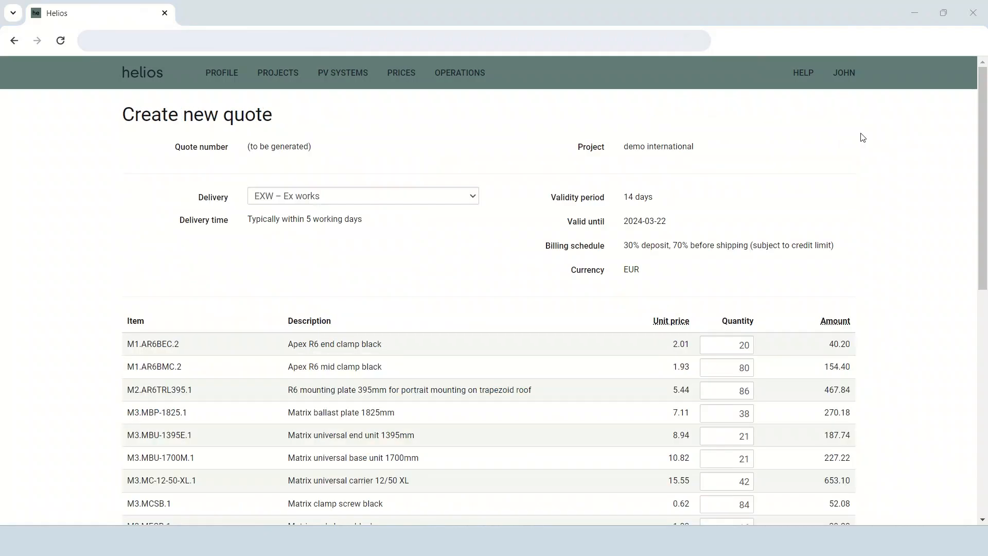
pyautogui.scroll(-3, 541, 178)
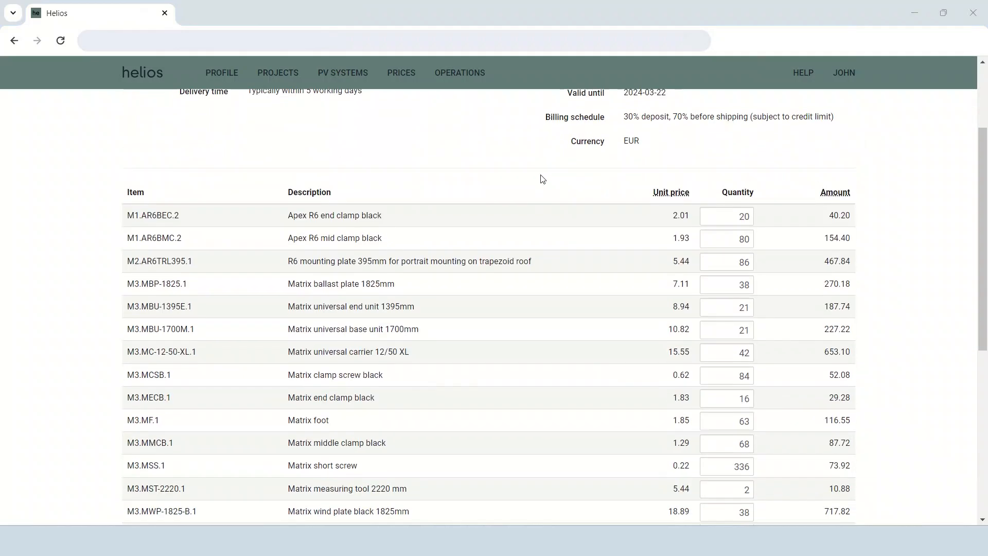
pyautogui.scroll(-6, 542, 178)
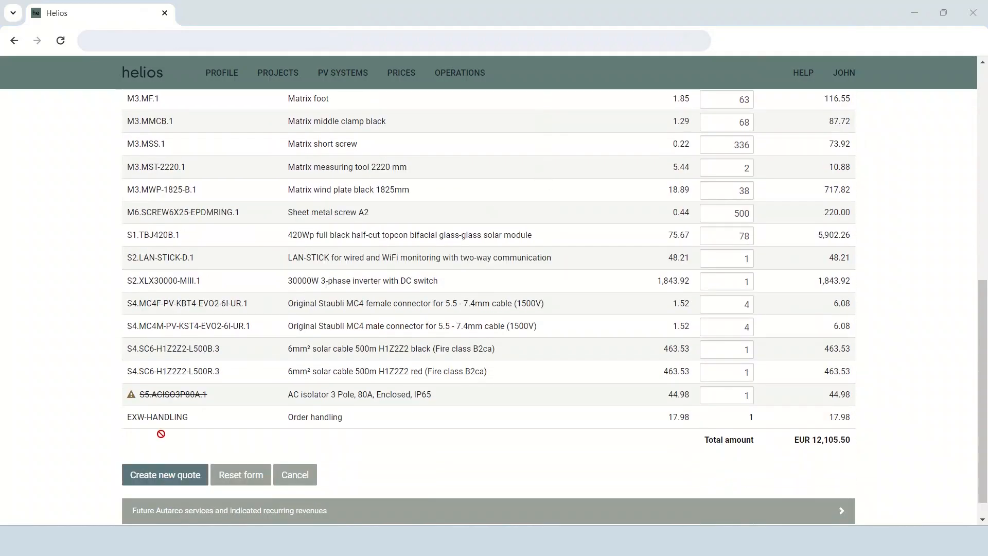
pyautogui.scroll(4, 160, 434)
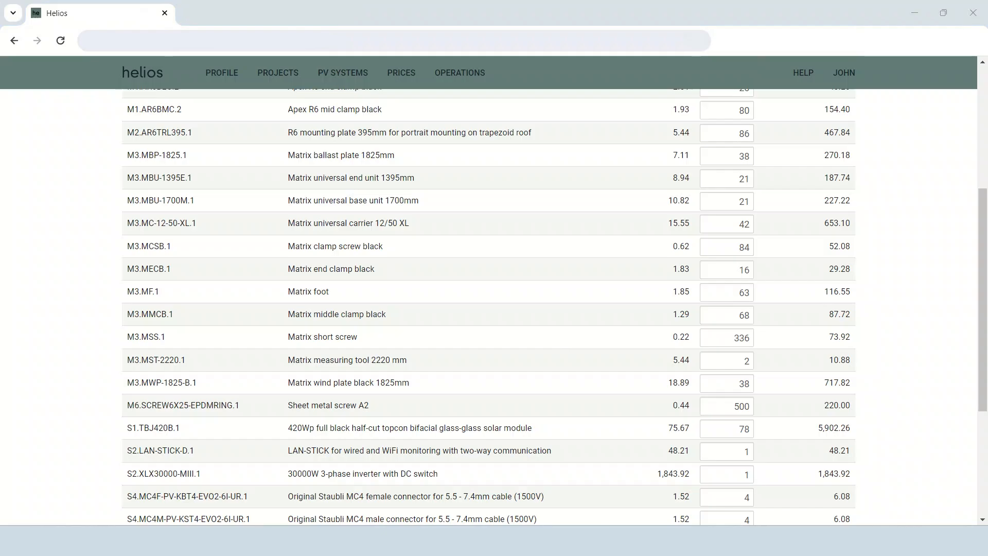
pyautogui.scroll(-4, 580, 275)
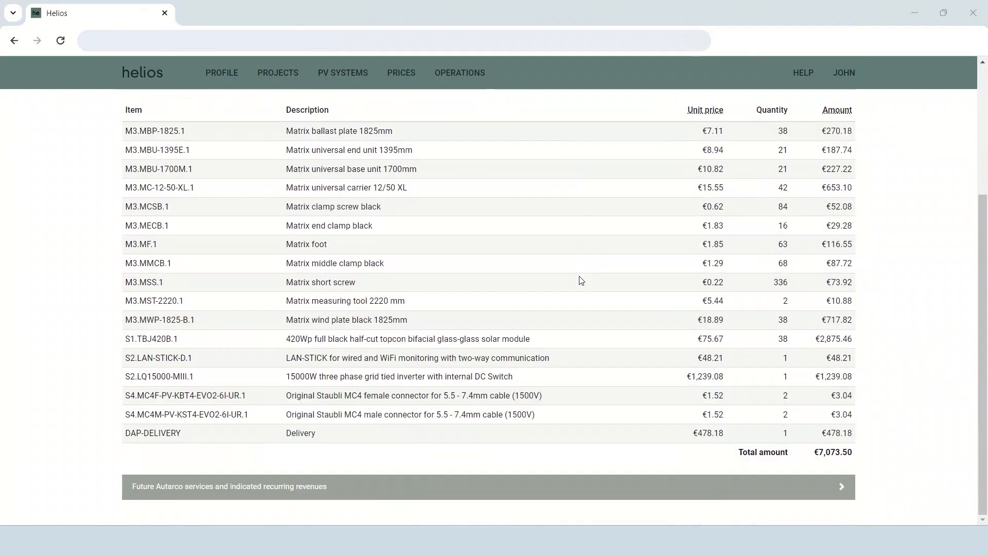
pyautogui.scroll(4, 580, 276)
# Start accepting the issued quote, fill in the purchase number and choose the delivery address that includes a street and postcode.
pyautogui.click(800, 110)
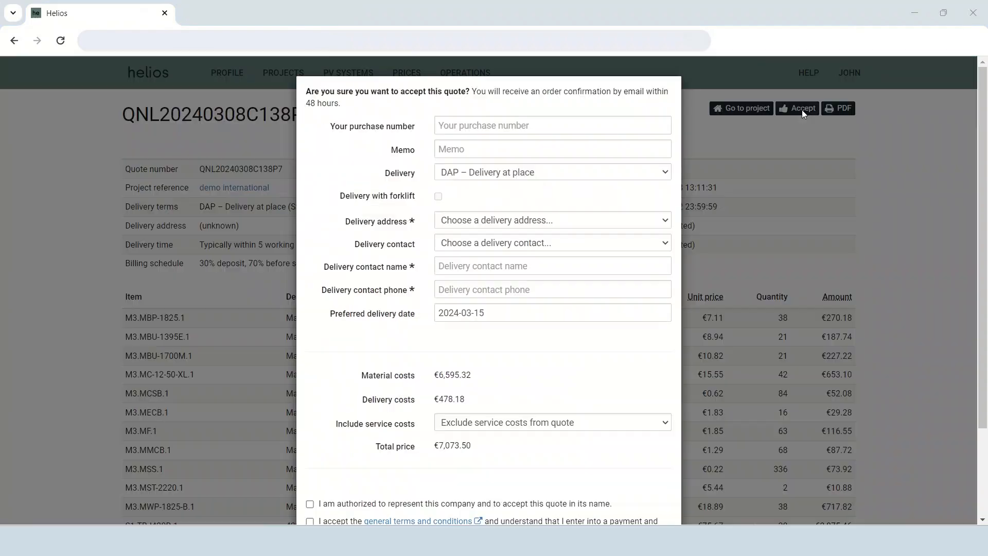
pyautogui.click(521, 124)
pyautogui.write('1')
pyautogui.click(454, 112)
pyautogui.click(524, 223)
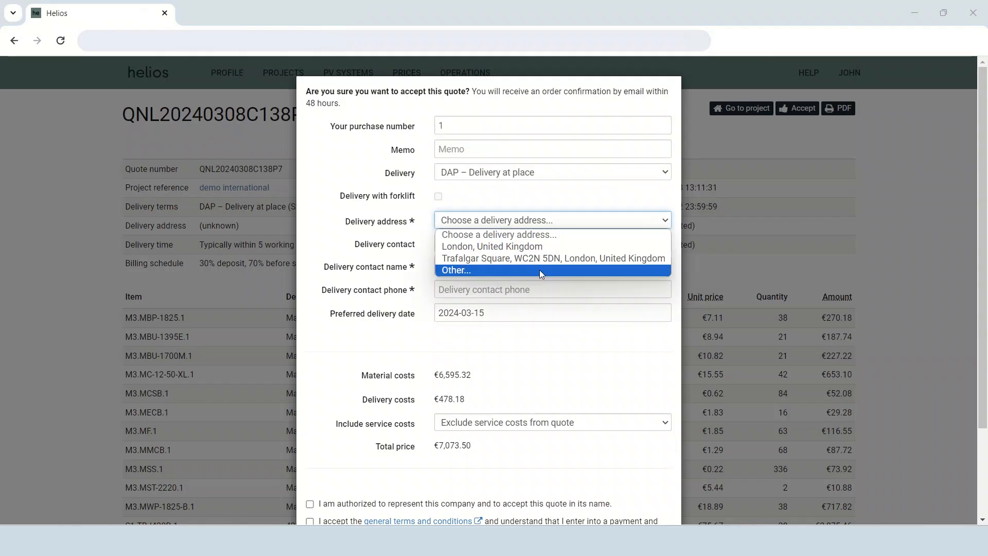
pyautogui.click(551, 259)
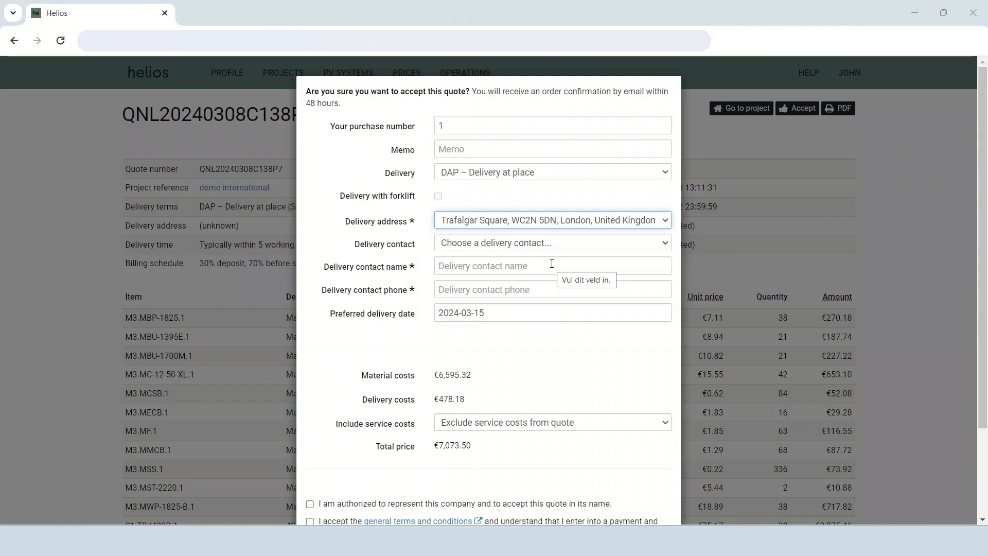
# Choose the first listed delivery contact, enter the contact's phone number and fill in the memo "first order".
pyautogui.click(544, 243)
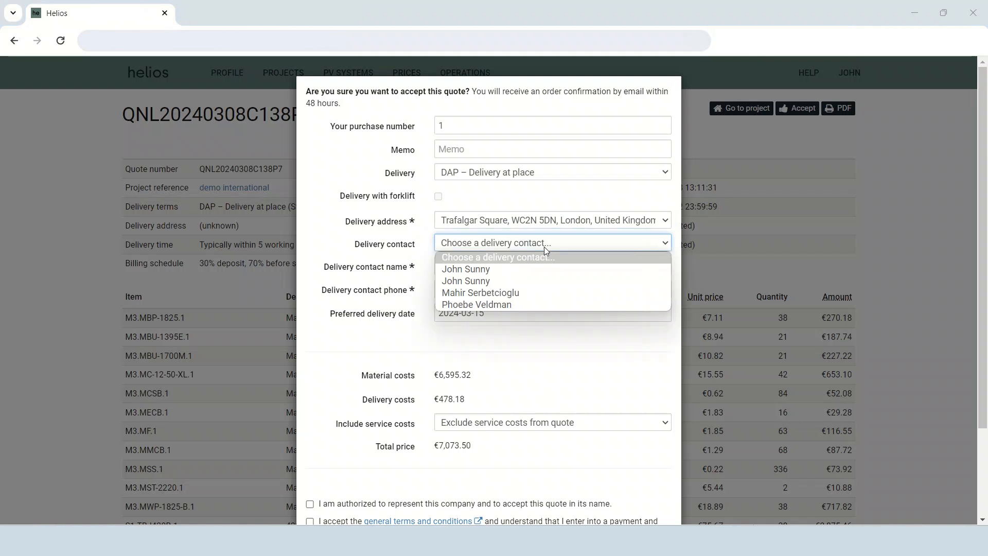
pyautogui.click(540, 274)
pyautogui.click(535, 289)
pyautogui.write('123456')
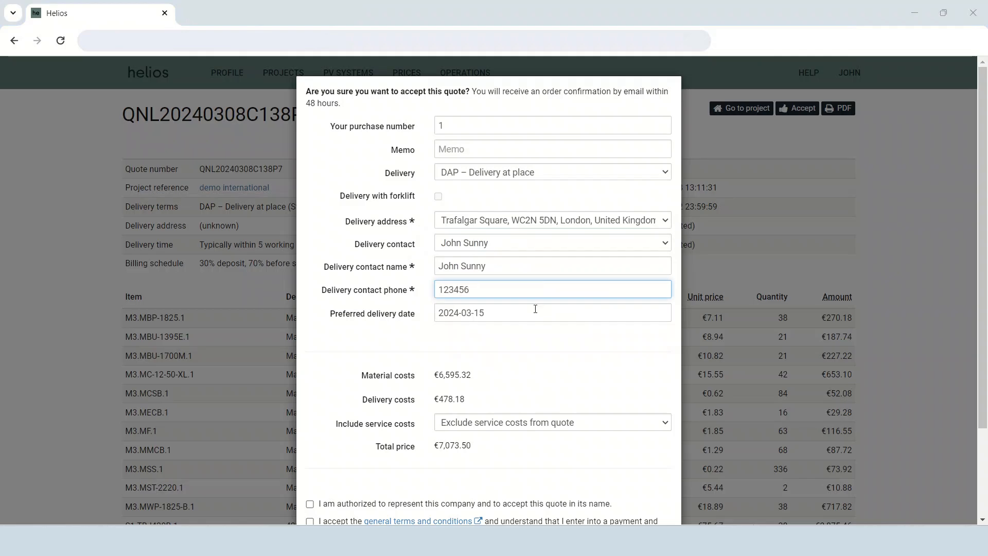
pyautogui.click(460, 150)
pyautogui.write('first order')
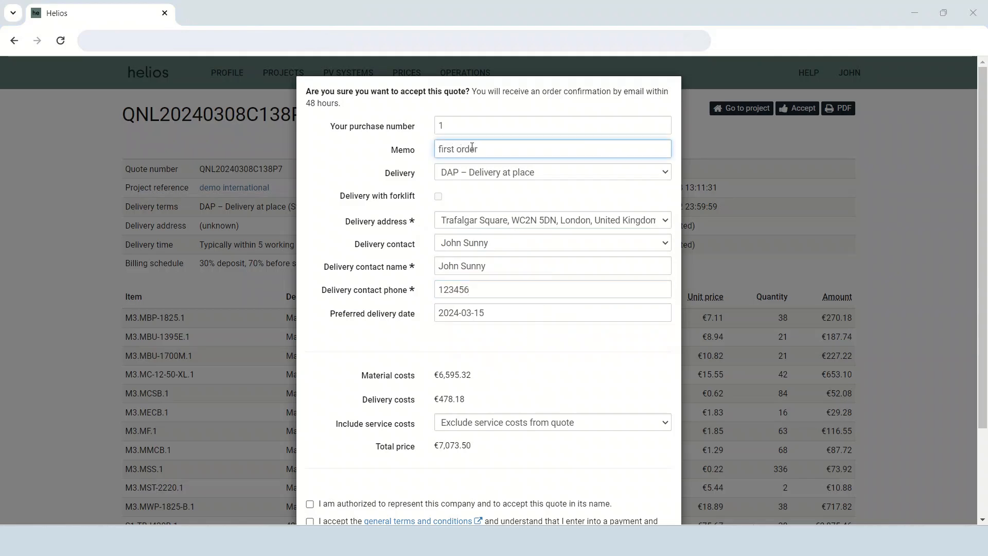
# Agree to the authorization, general terms and kWh guarantee statements and confirm acceptance of the quote.
pyautogui.scroll(-2, 487, 206)
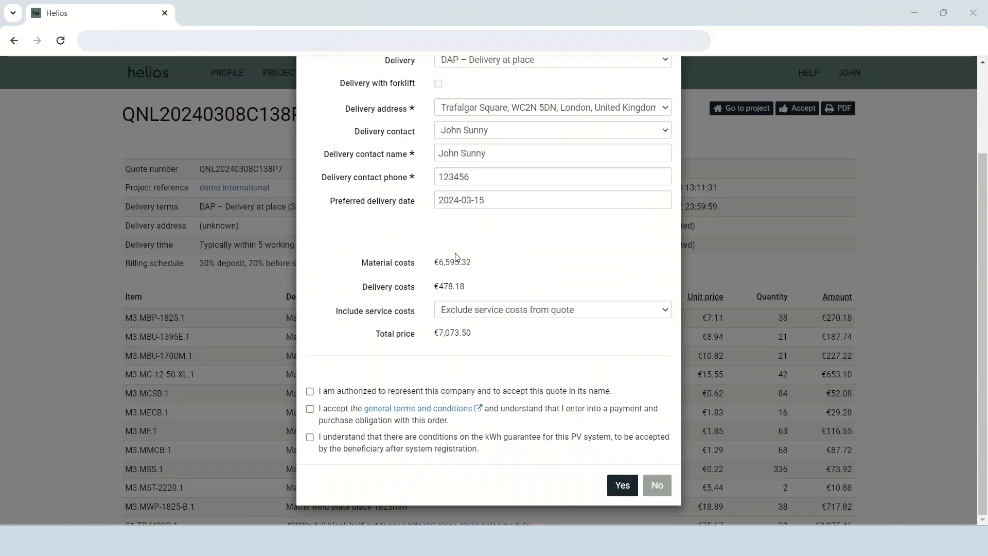
pyautogui.click(310, 392)
pyautogui.click(310, 411)
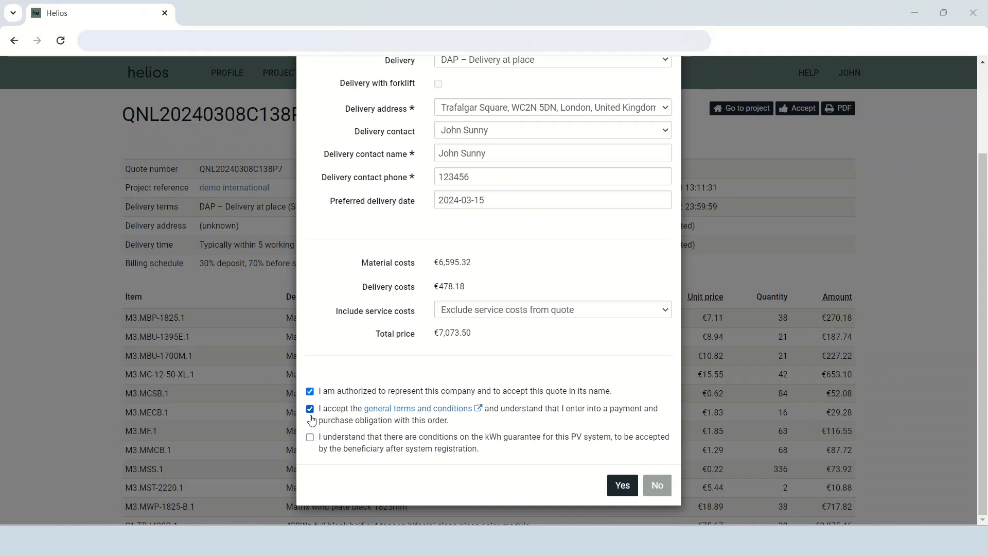
pyautogui.click(311, 439)
pyautogui.click(623, 486)
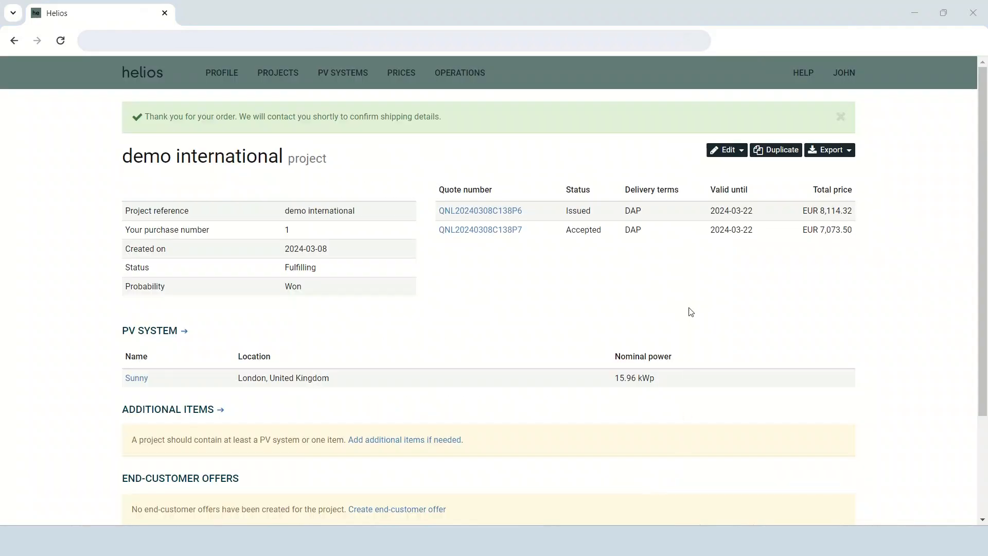
pyautogui.moveTo(463, 122); pyautogui.dragTo(101, 107)
pyautogui.click(80, 148)
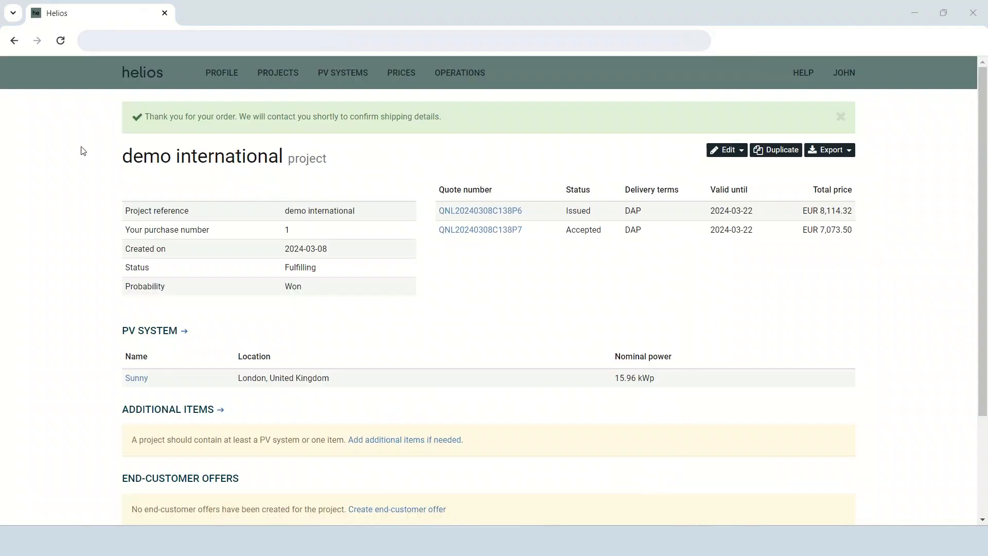